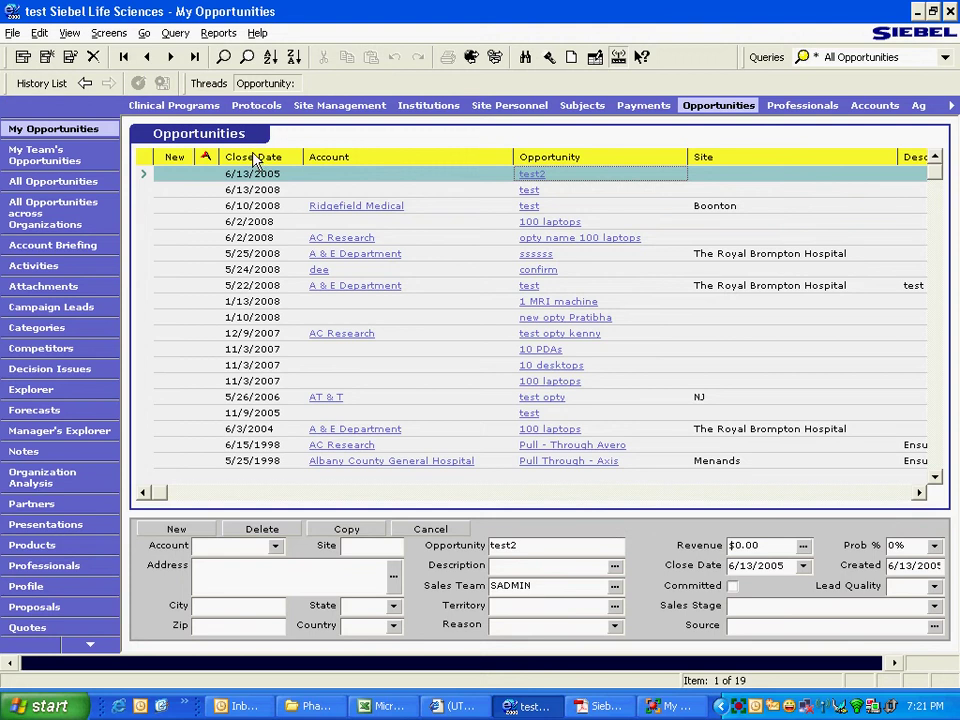
Open the All Product Defects view of the Quality screen
{"action": "left_click", "coordinate": [110, 33]}
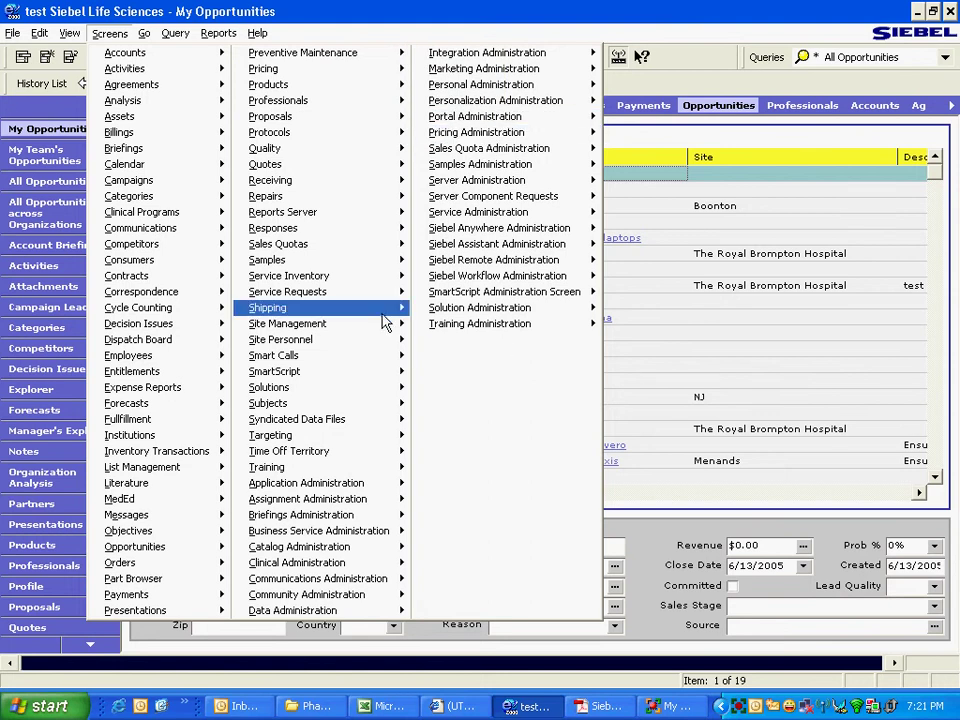
{"action": "mouse_move", "coordinate": [340, 150]}
{"action": "left_click", "coordinate": [492, 181]}
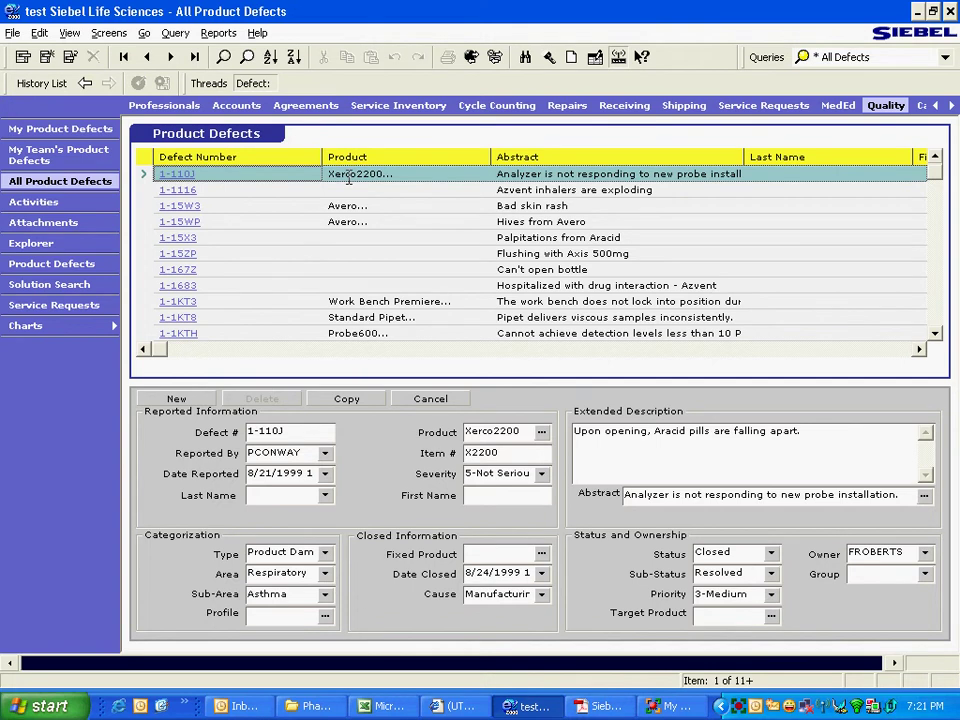
{"action": "left_click", "coordinate": [106, 33]}
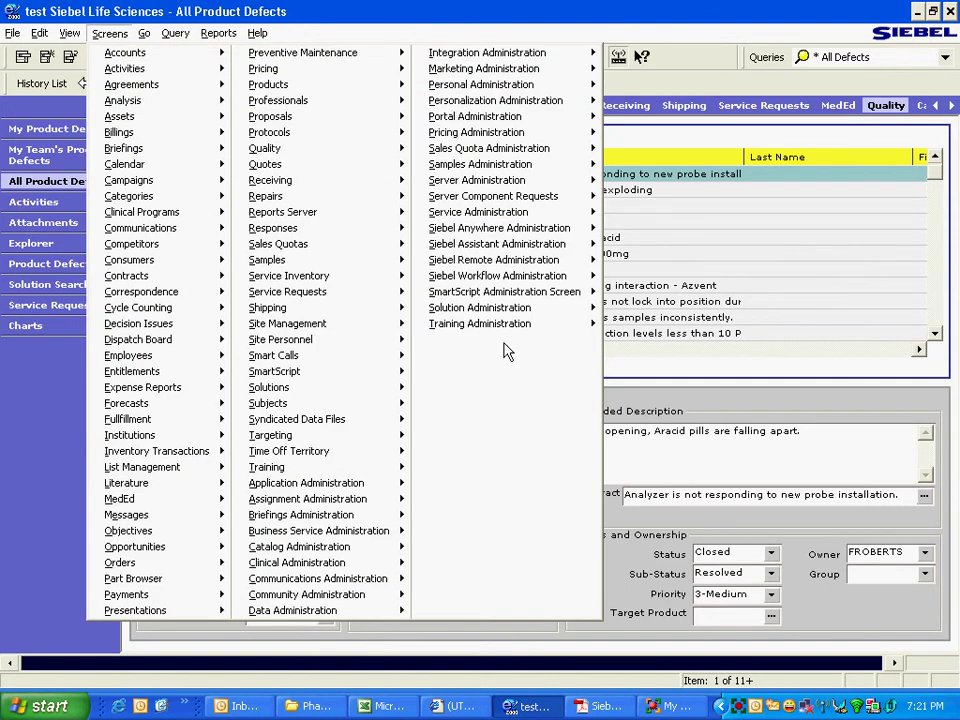
{"action": "mouse_move", "coordinate": [122, 100]}
{"action": "mouse_move", "coordinate": [335, 100]}
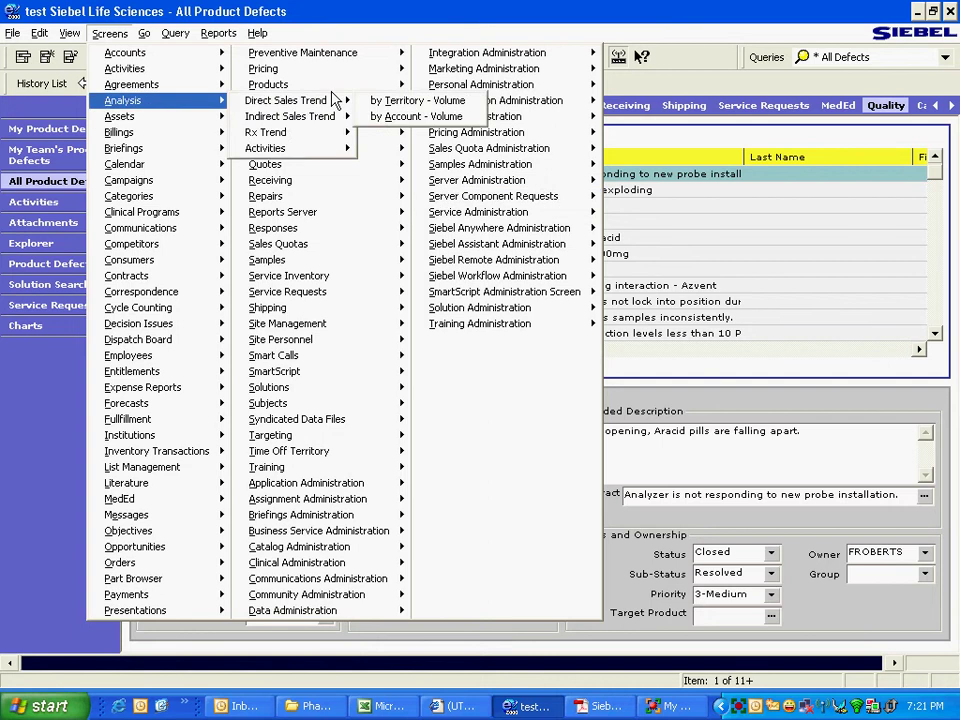
{"action": "mouse_move", "coordinate": [300, 84]}
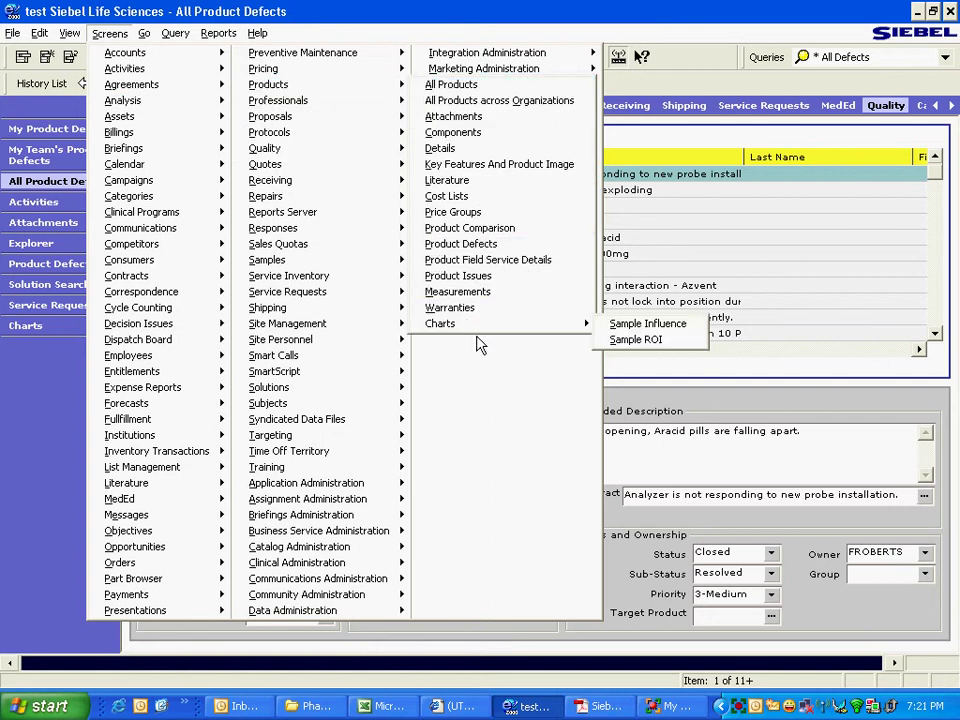
{"action": "left_click", "coordinate": [663, 398]}
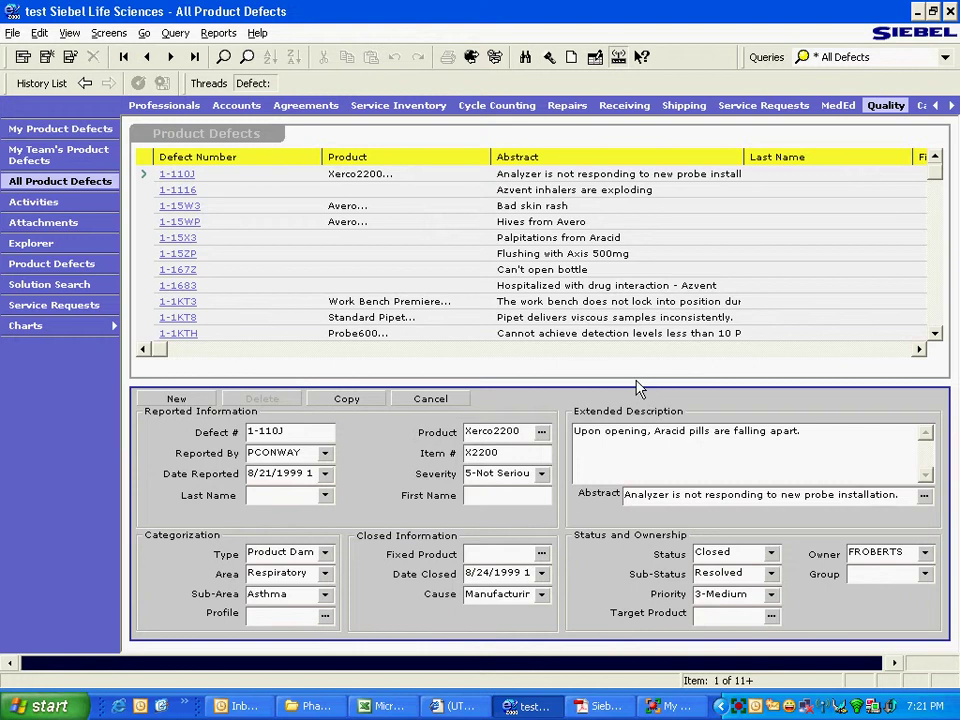
Drill down into the first product defect in the list to view its activities
{"action": "left_click", "coordinate": [200, 139]}
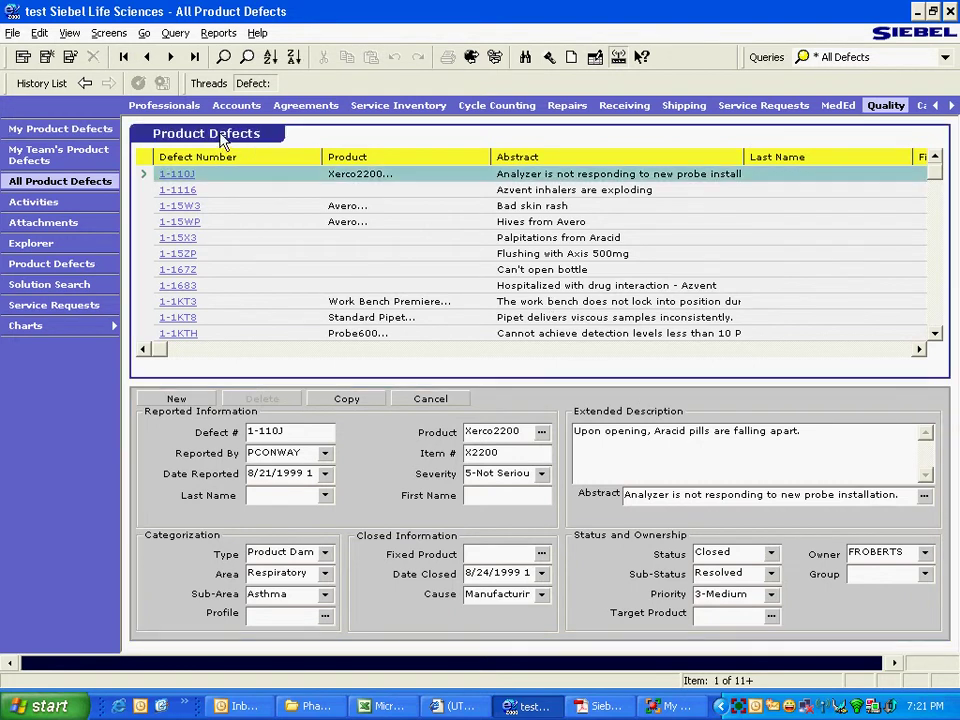
{"action": "left_click", "coordinate": [177, 176]}
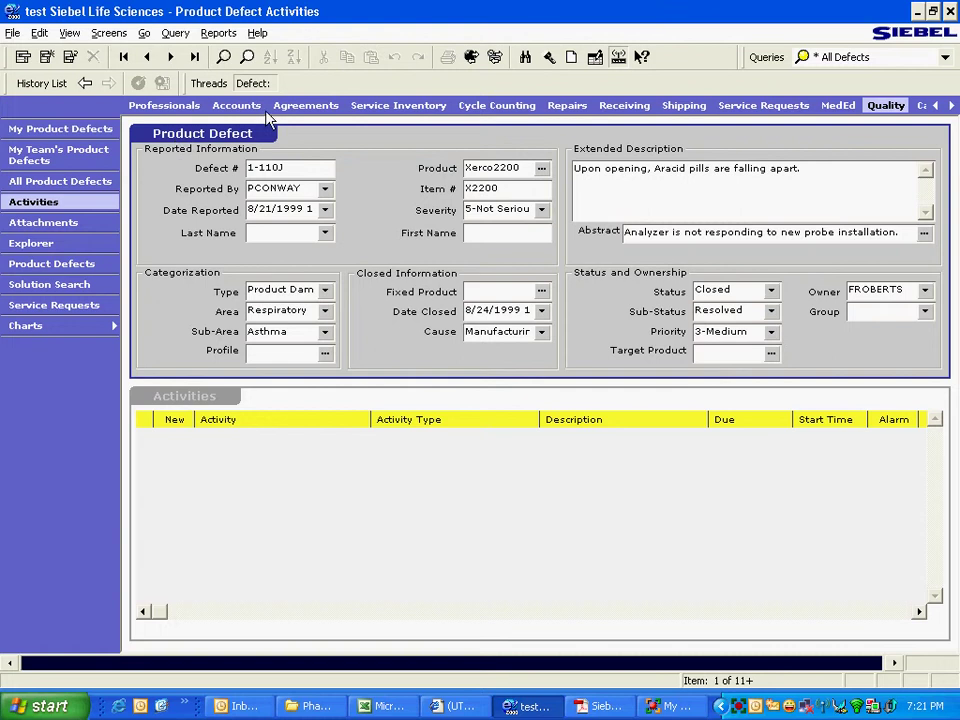
Open the Accounts screen and go to the AT & T account's activities
{"action": "left_click", "coordinate": [240, 105]}
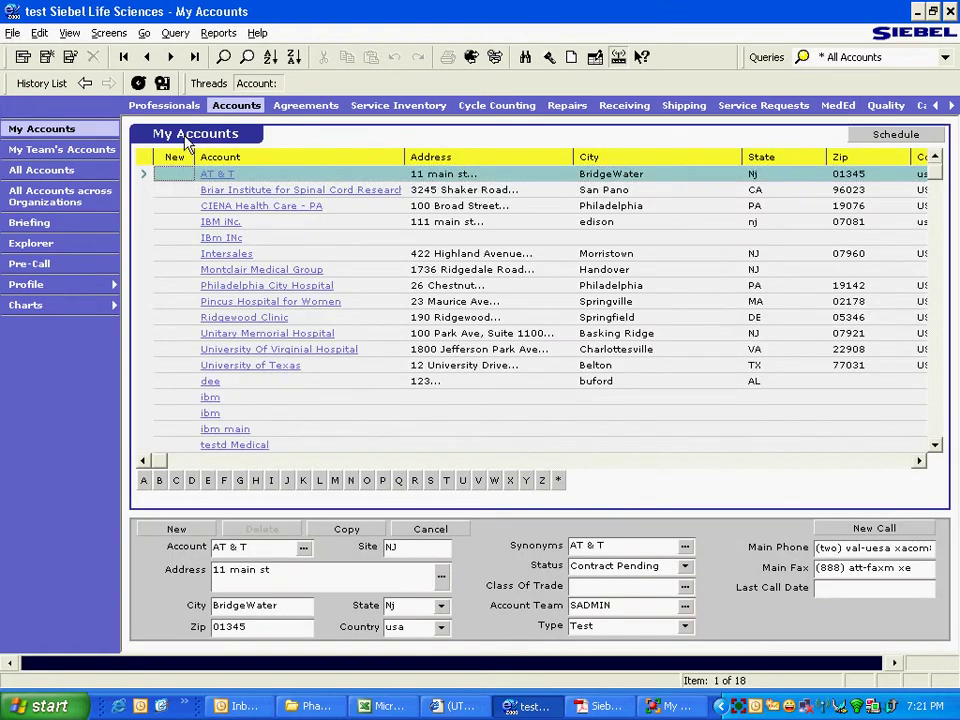
{"action": "right_click", "coordinate": [188, 143]}
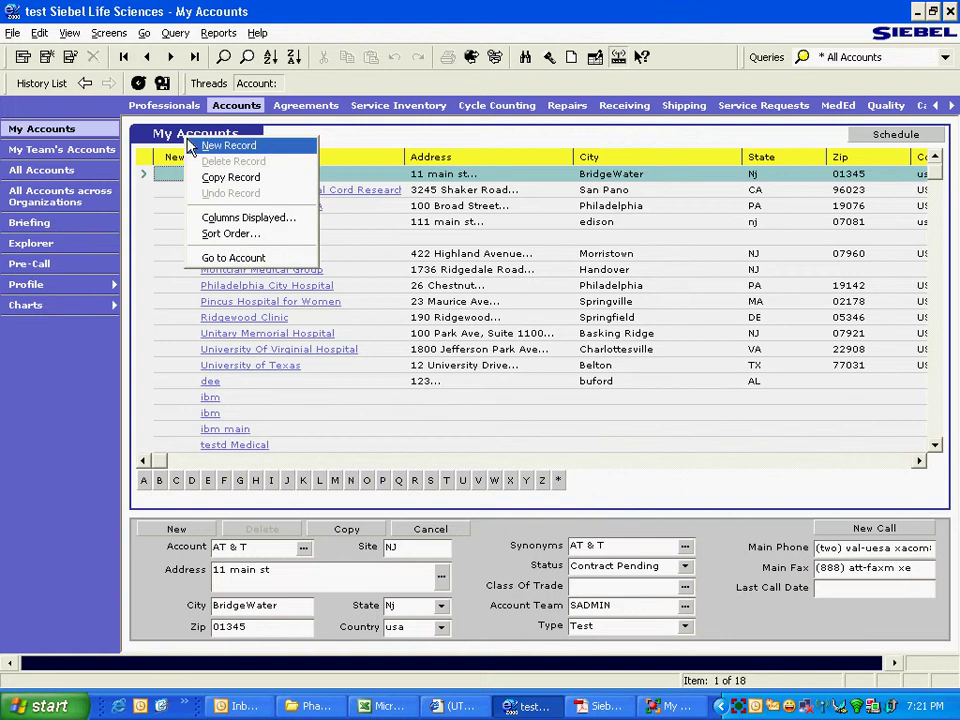
{"action": "left_click", "coordinate": [235, 258]}
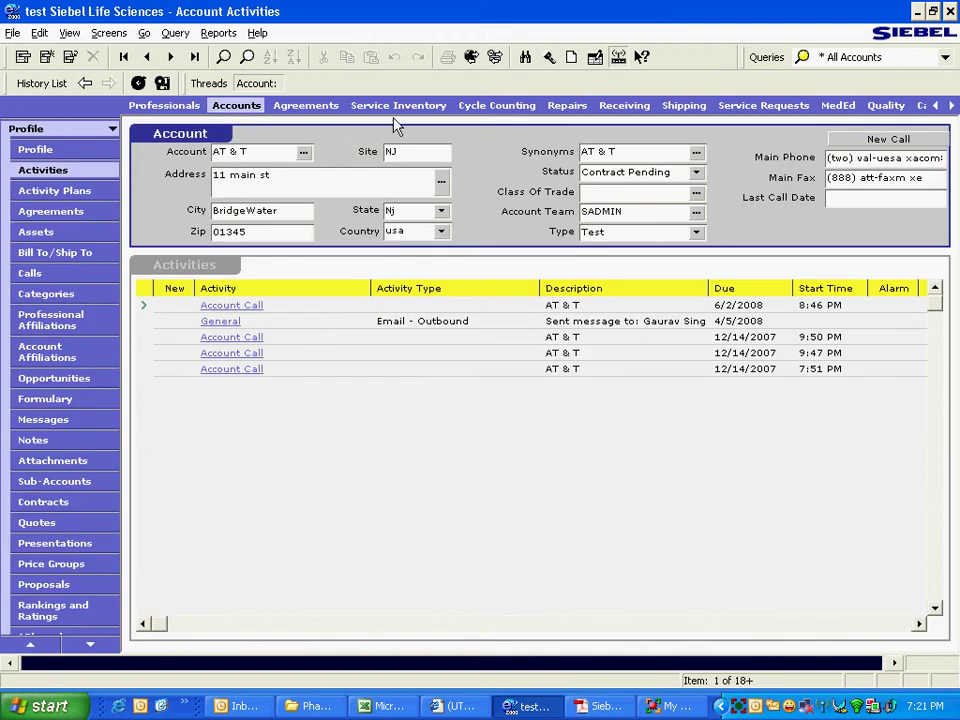
Open the Service Requests screen and go to the professional linked to the first service request
{"action": "left_click", "coordinate": [758, 106]}
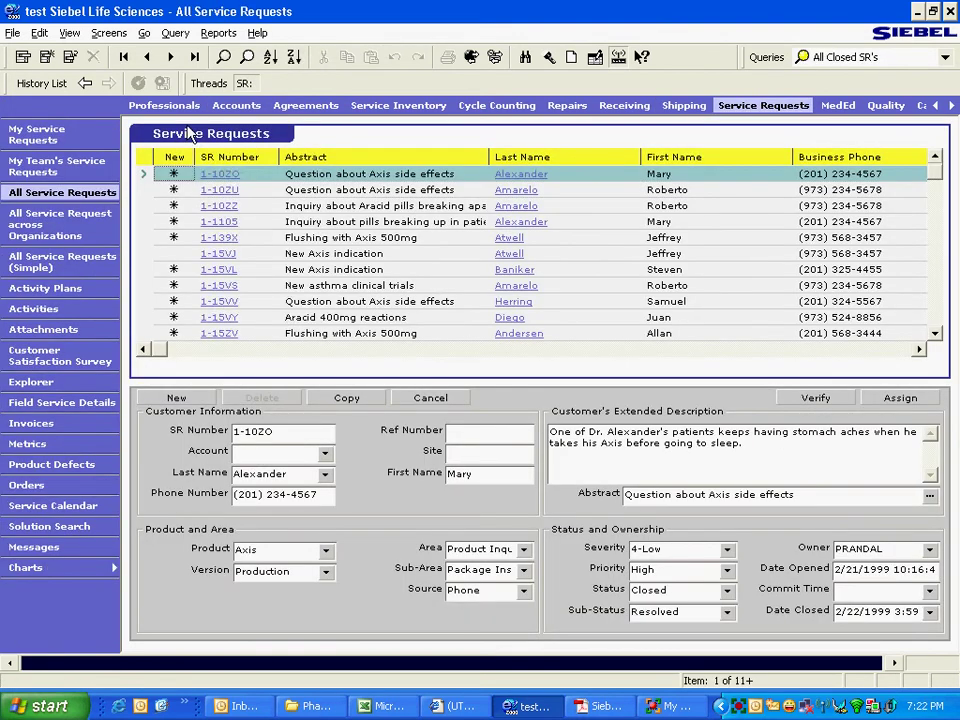
{"action": "right_click", "coordinate": [189, 133]}
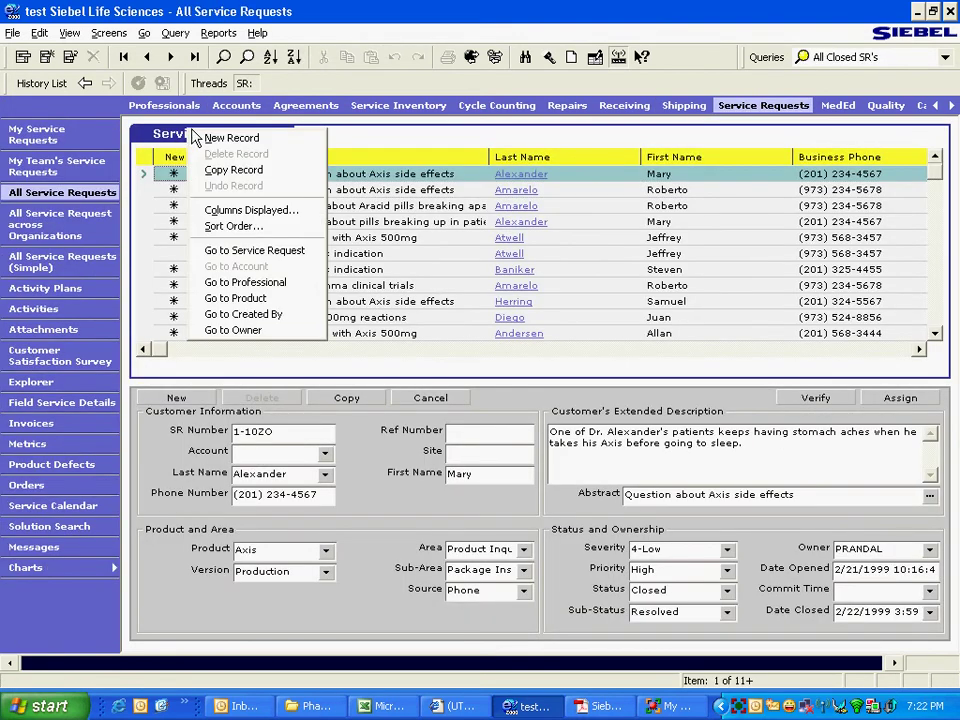
{"action": "left_click", "coordinate": [272, 282]}
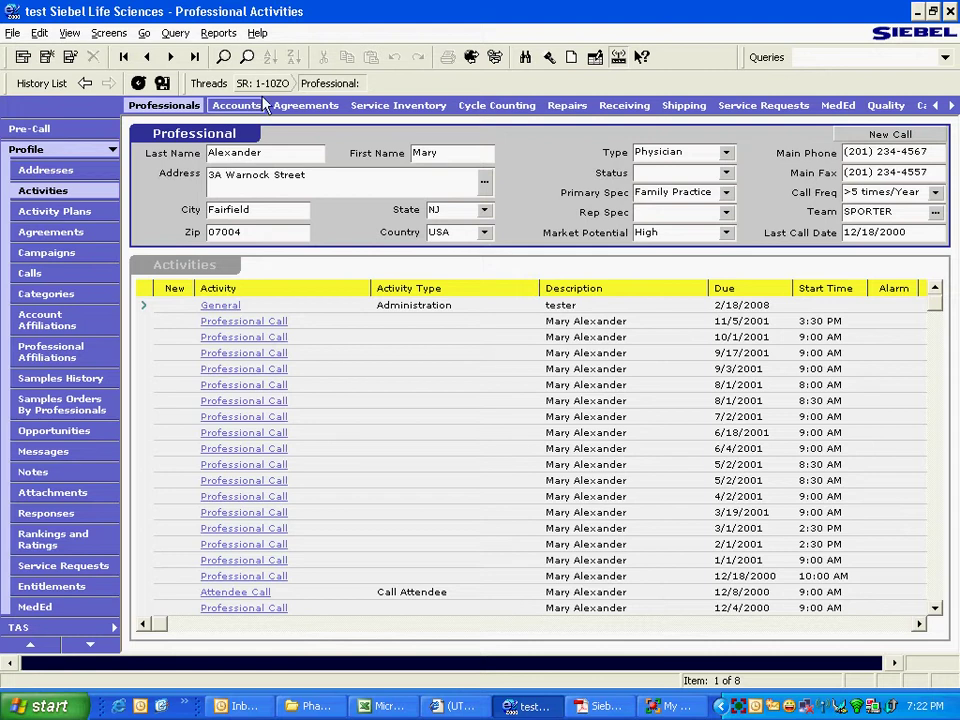
Try to open the professional call due 10/1/2001, then return to the professional's activities through the thread
{"action": "left_click", "coordinate": [246, 336]}
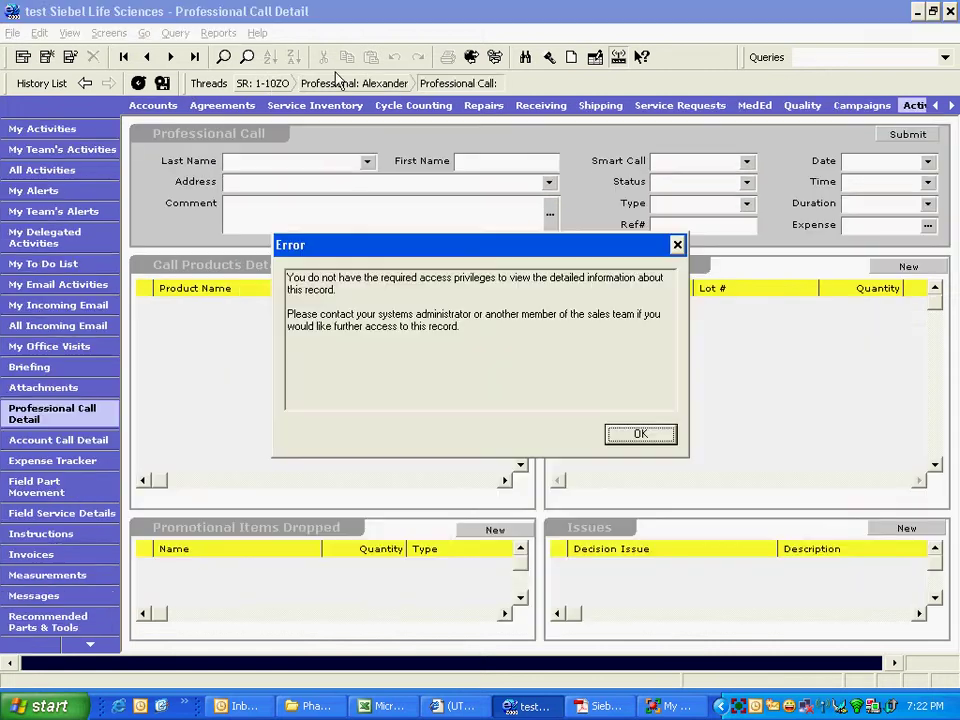
{"action": "left_click", "coordinate": [630, 428]}
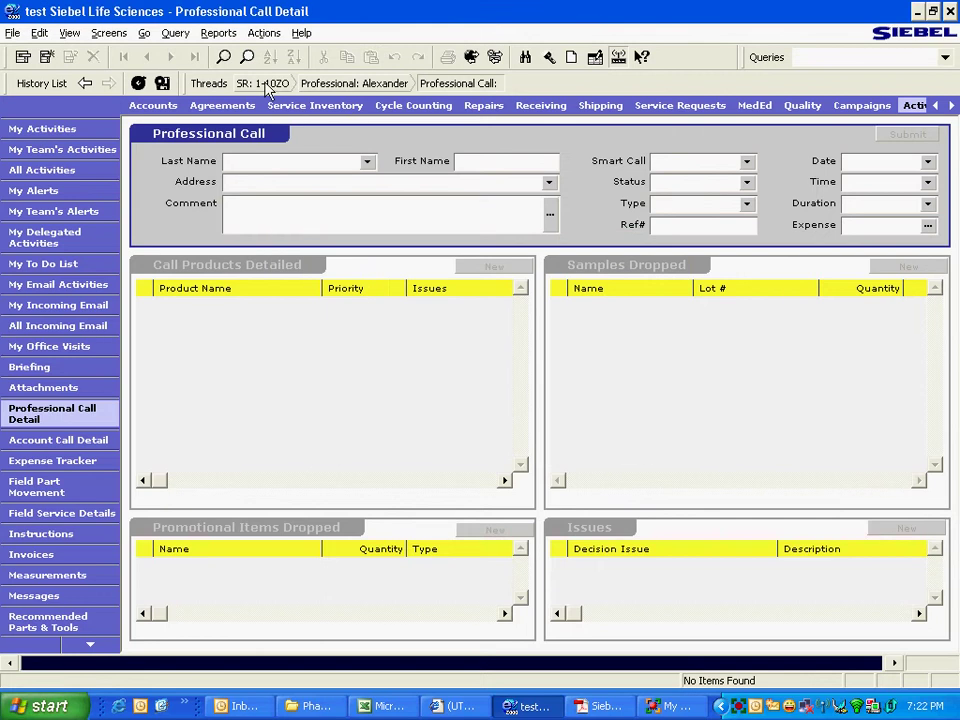
{"action": "left_click", "coordinate": [354, 85]}
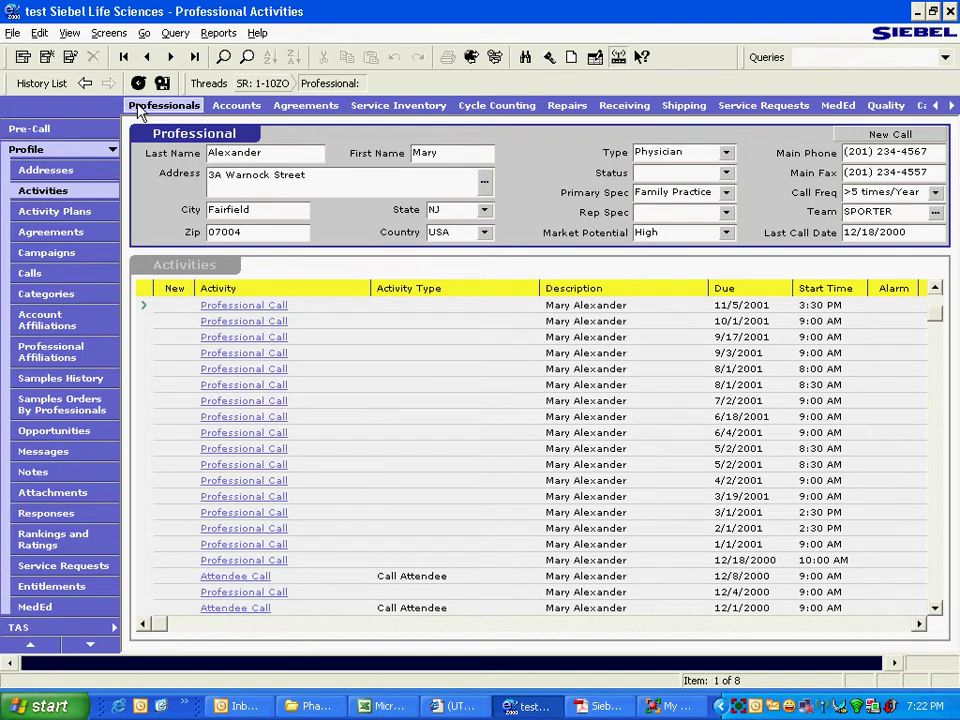
Return to the My Accounts view through the history of visited views, trying backward and forward navigation
{"action": "left_click", "coordinate": [48, 86]}
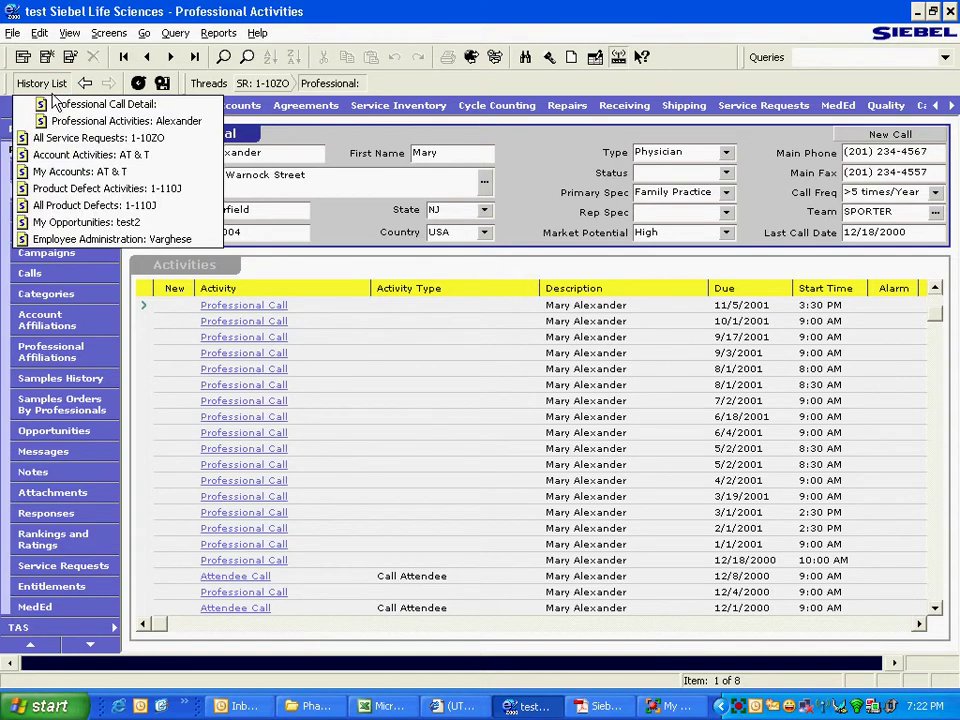
{"action": "left_click", "coordinate": [47, 188]}
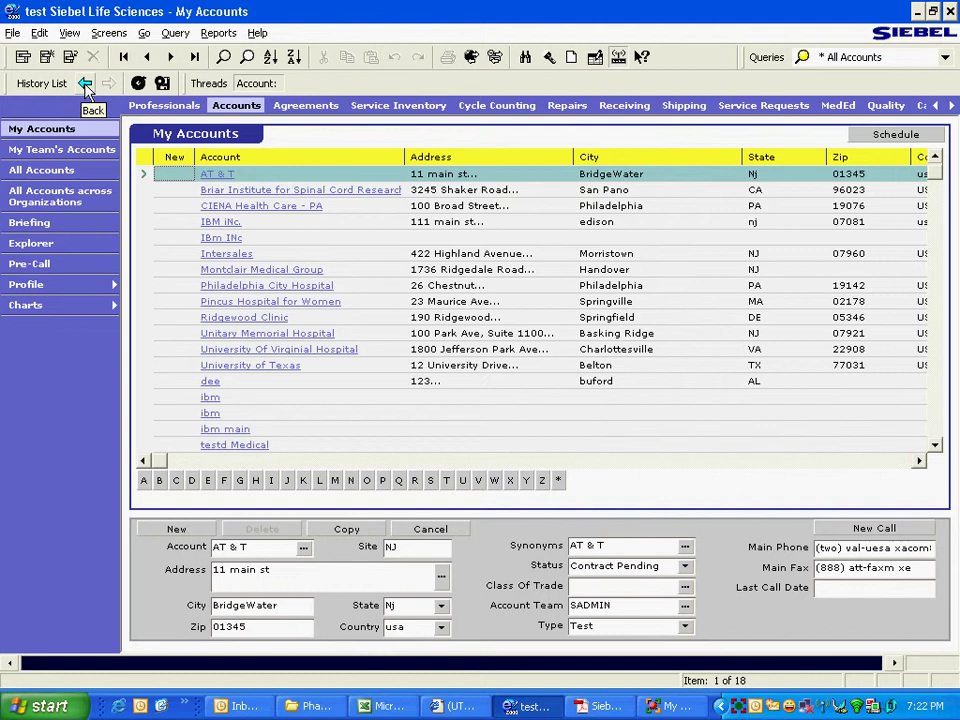
{"action": "left_click", "coordinate": [85, 83]}
{"action": "left_click", "coordinate": [109, 83]}
Find pharma professionals with the last name "test"
{"action": "left_click", "coordinate": [525, 57]}
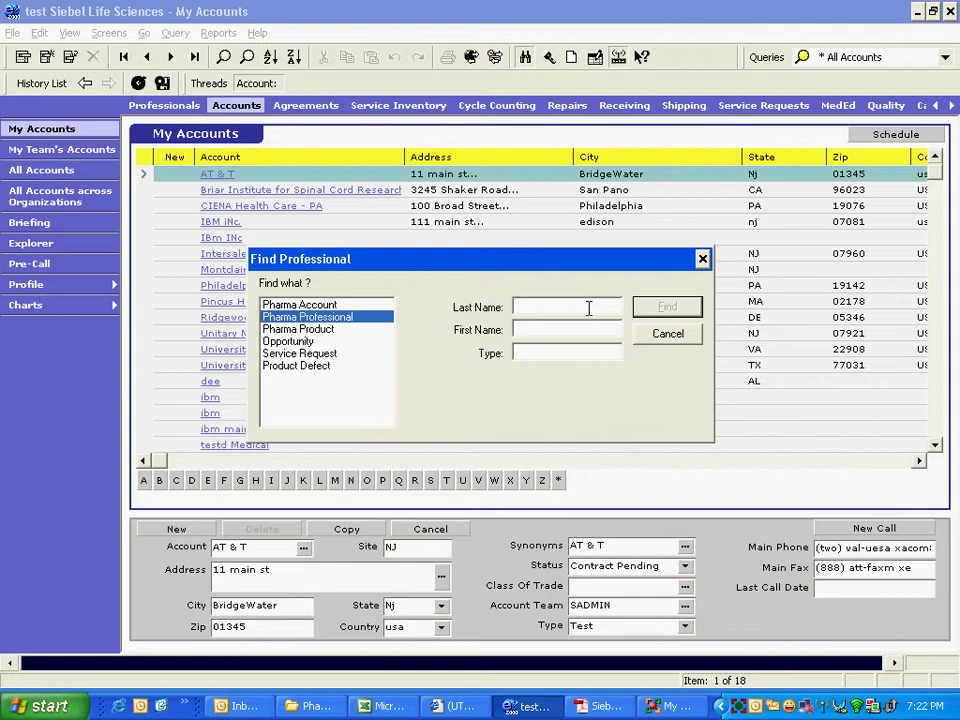
{"action": "type", "text": "test"}
{"action": "key", "text": "Return"}
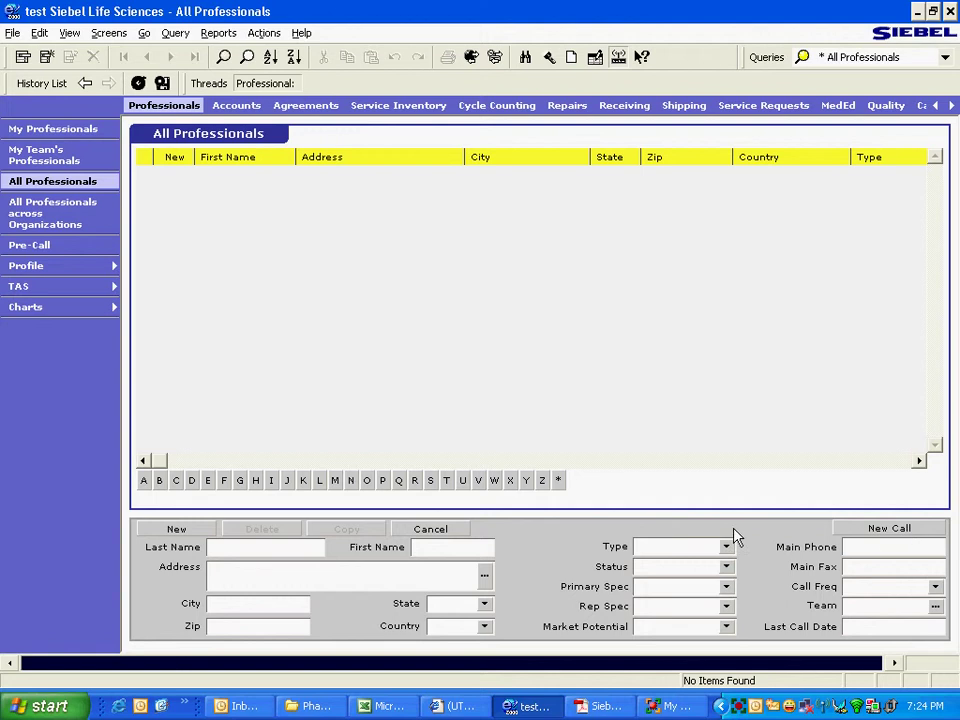
Rerun the All Professionals query without criteria and create a new call for the first professional
{"action": "left_click", "coordinate": [848, 528]}
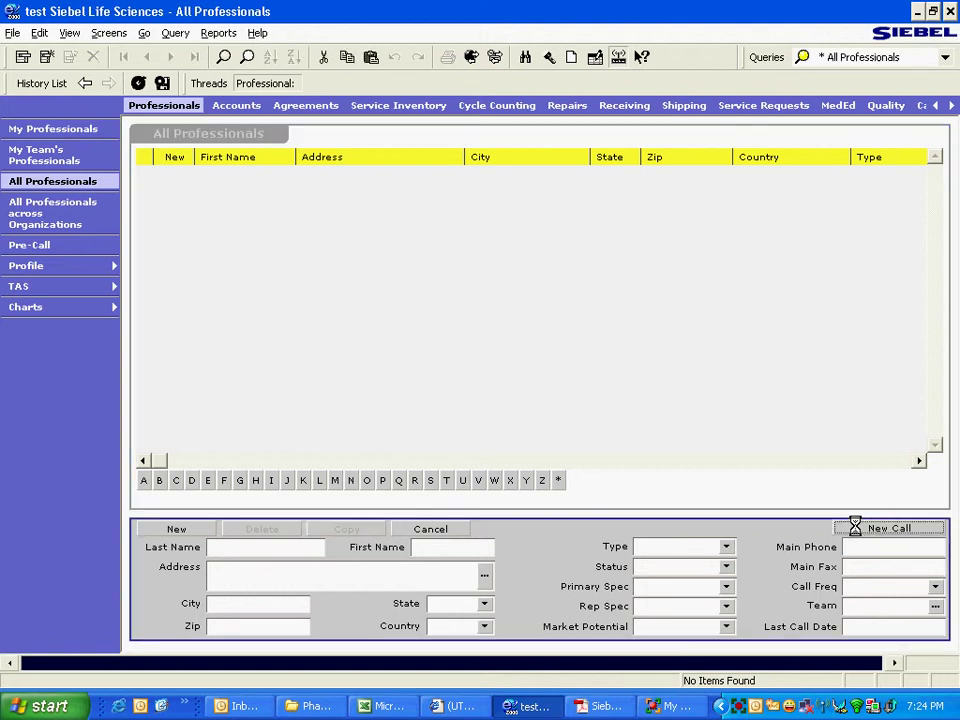
{"action": "left_click", "coordinate": [641, 434]}
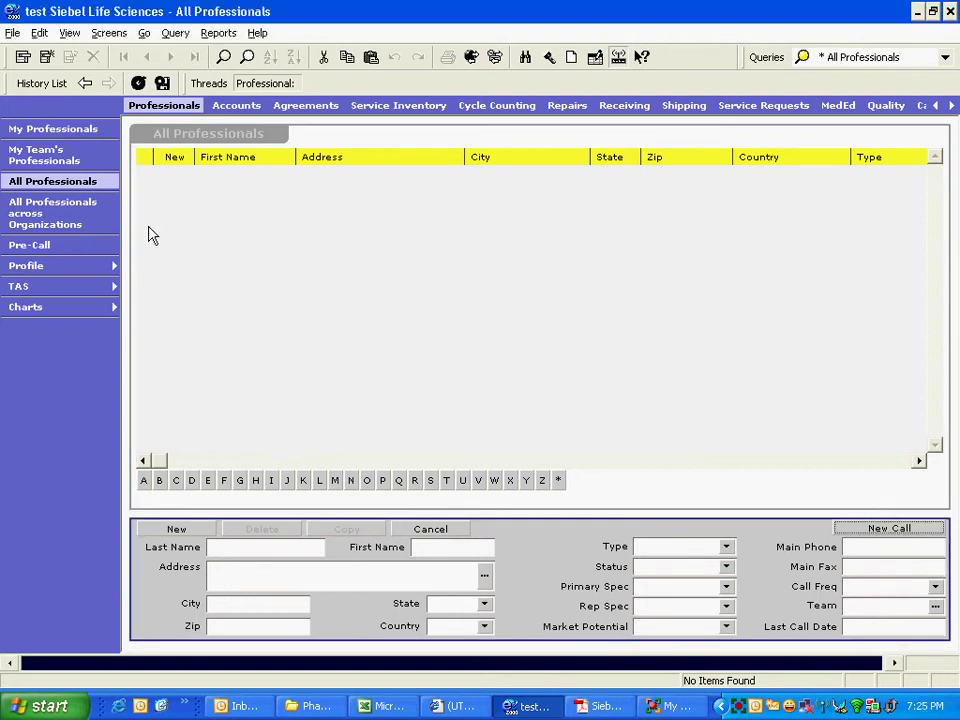
{"action": "left_click", "coordinate": [245, 56]}
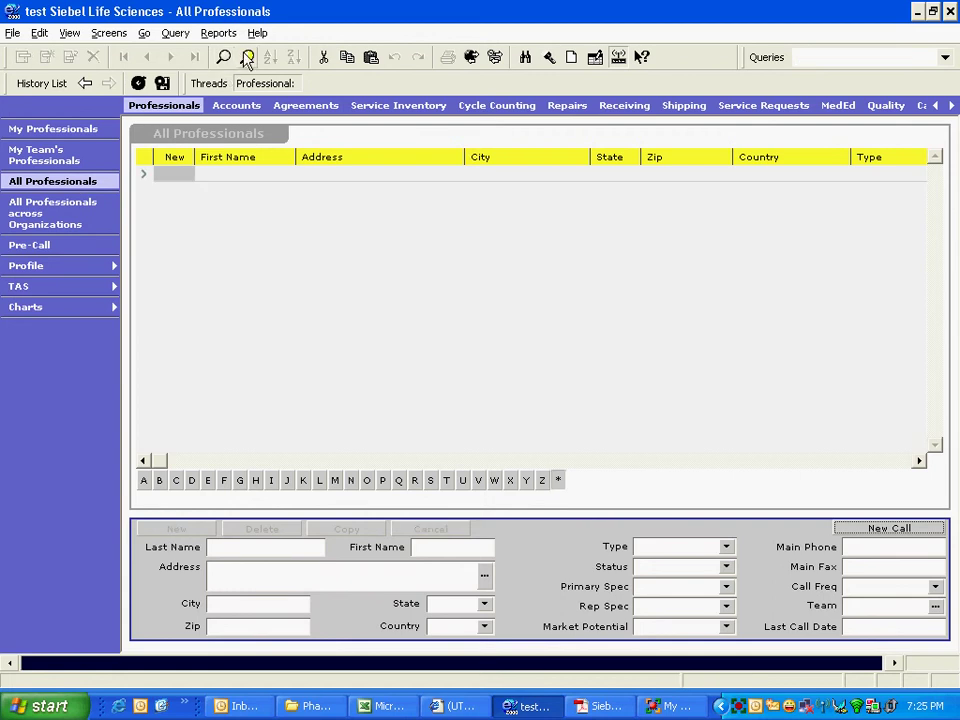
{"action": "left_click", "coordinate": [884, 530]}
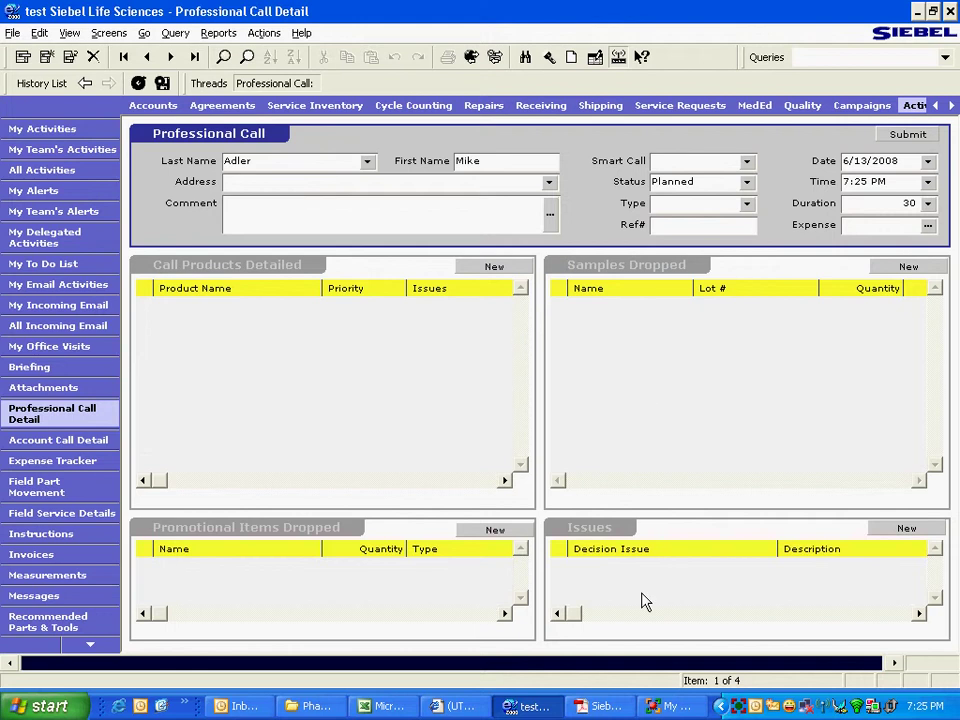
{"action": "left_click", "coordinate": [13, 32]}
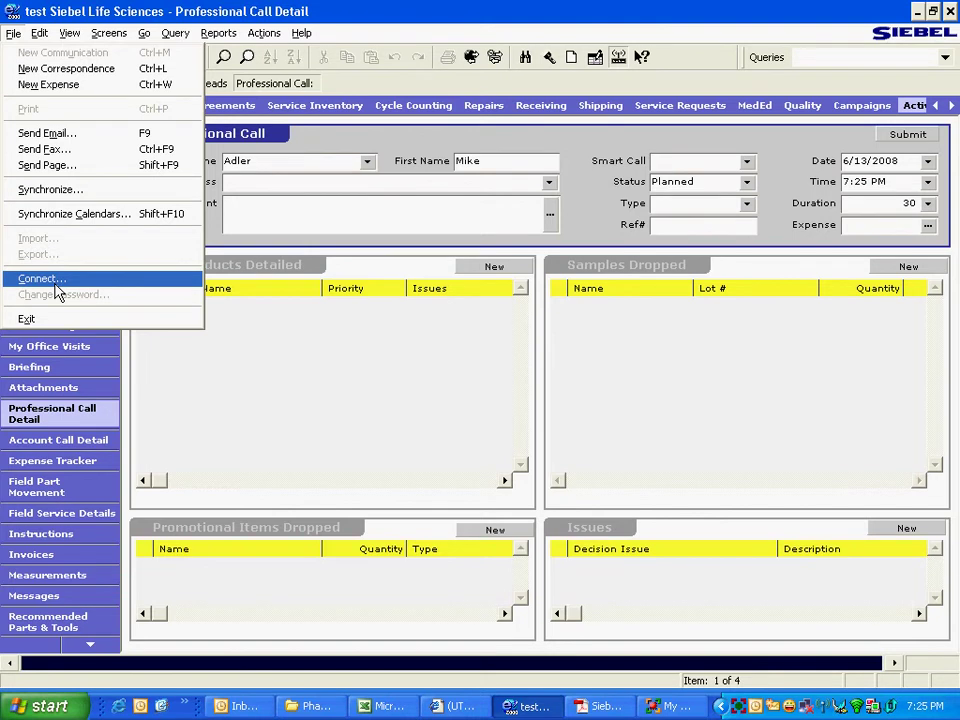
{"action": "mouse_move", "coordinate": [38, 36]}
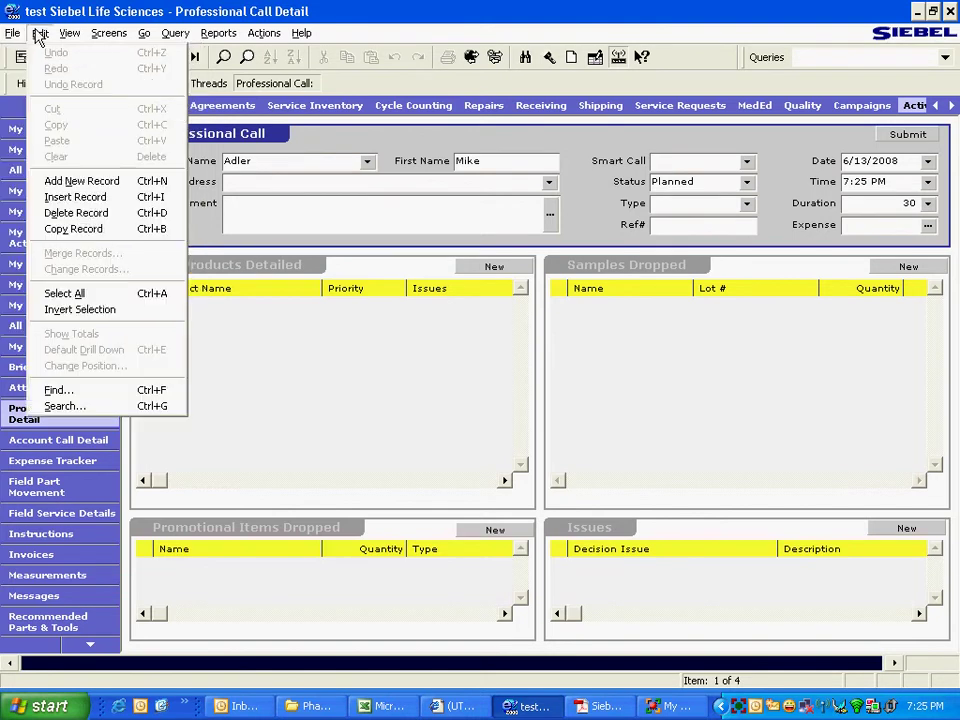
{"action": "mouse_move", "coordinate": [70, 34]}
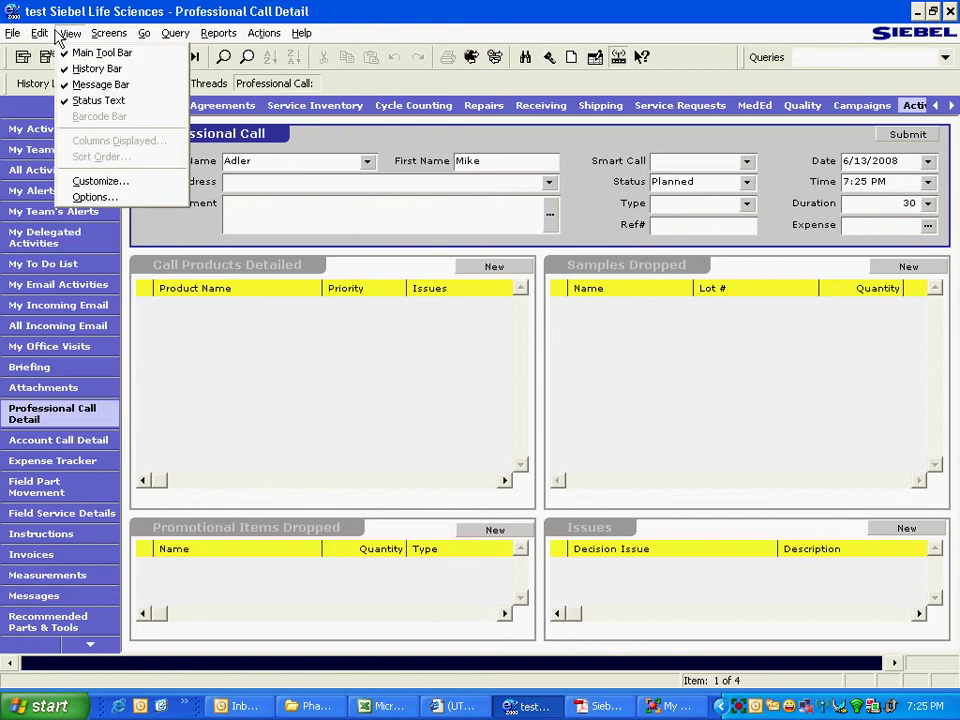
{"action": "mouse_move", "coordinate": [100, 32]}
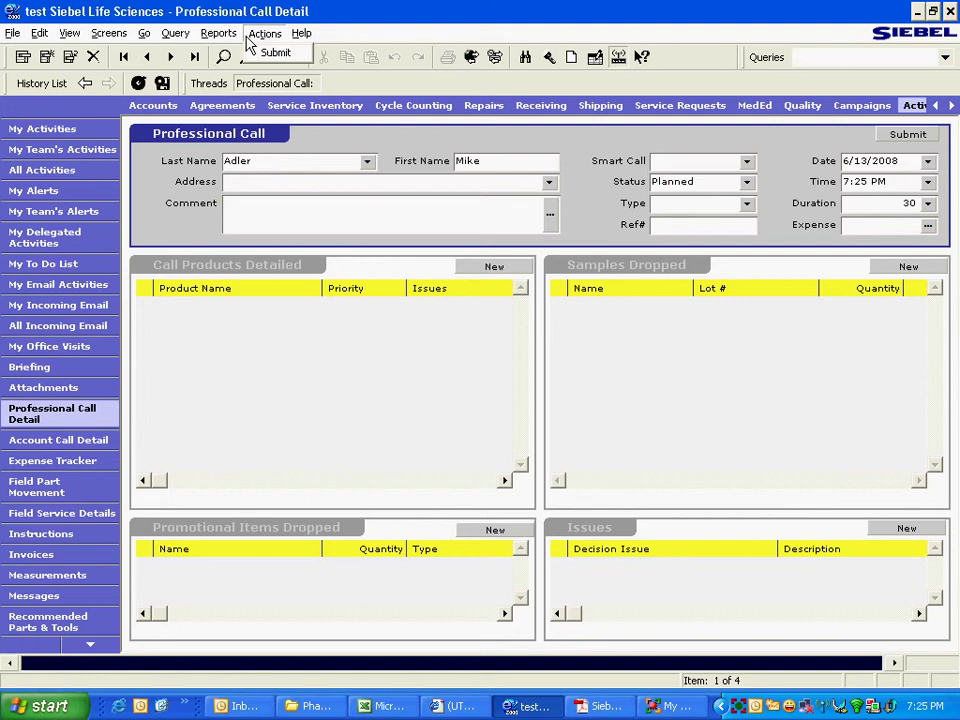
{"action": "mouse_move", "coordinate": [302, 35]}
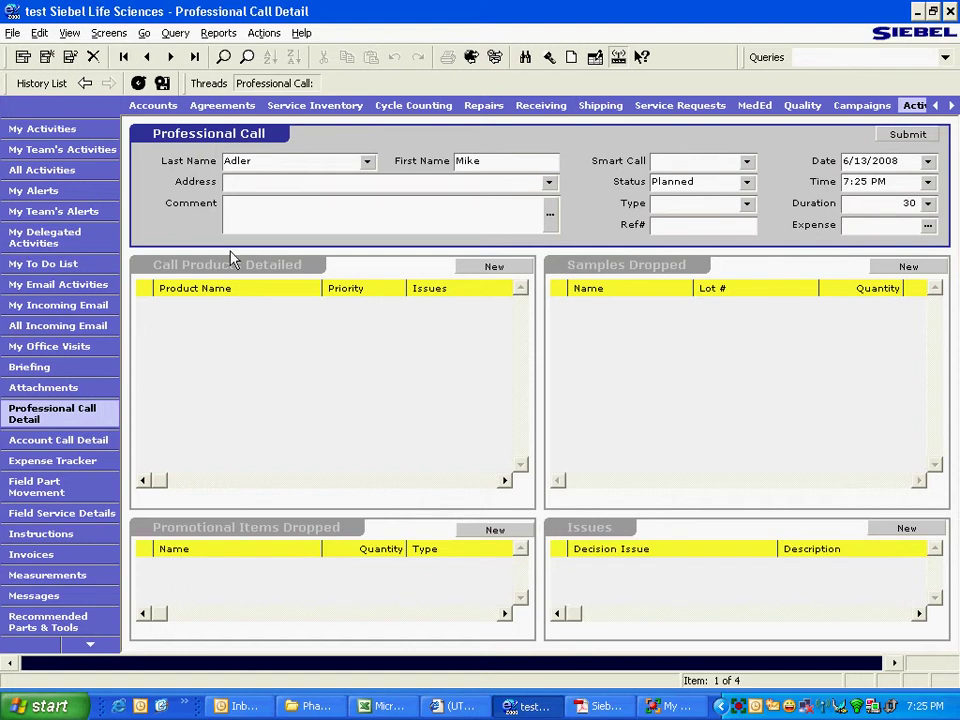
Drill down into the IBM iNc. account from My Accounts to view its activities, and return to the list
{"action": "left_click", "coordinate": [154, 105]}
{"action": "left_click", "coordinate": [145, 221]}
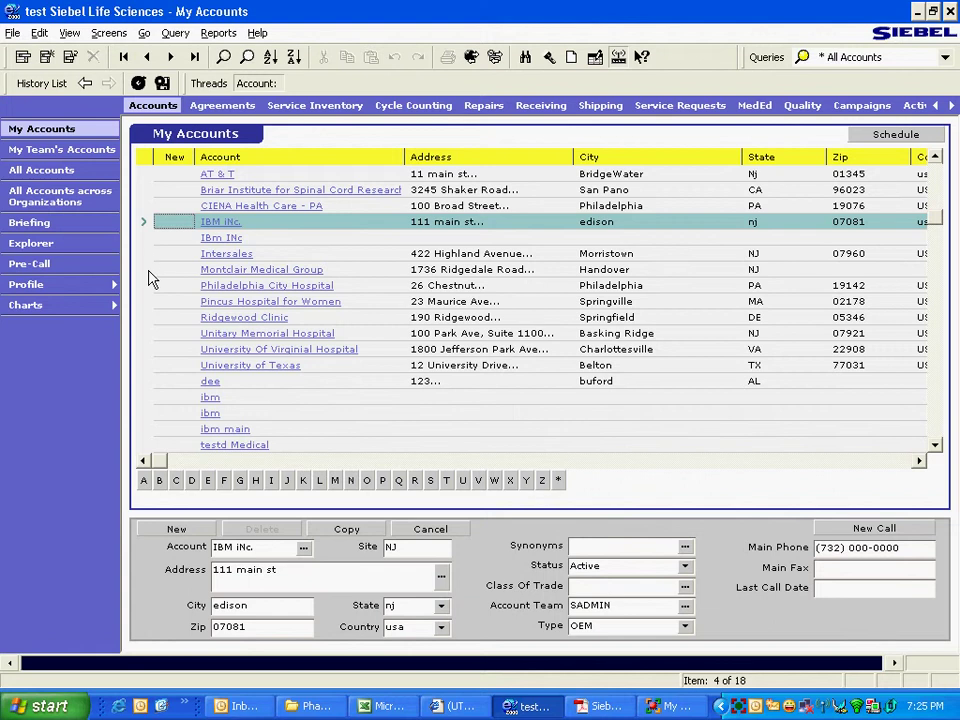
{"action": "left_click", "coordinate": [220, 222]}
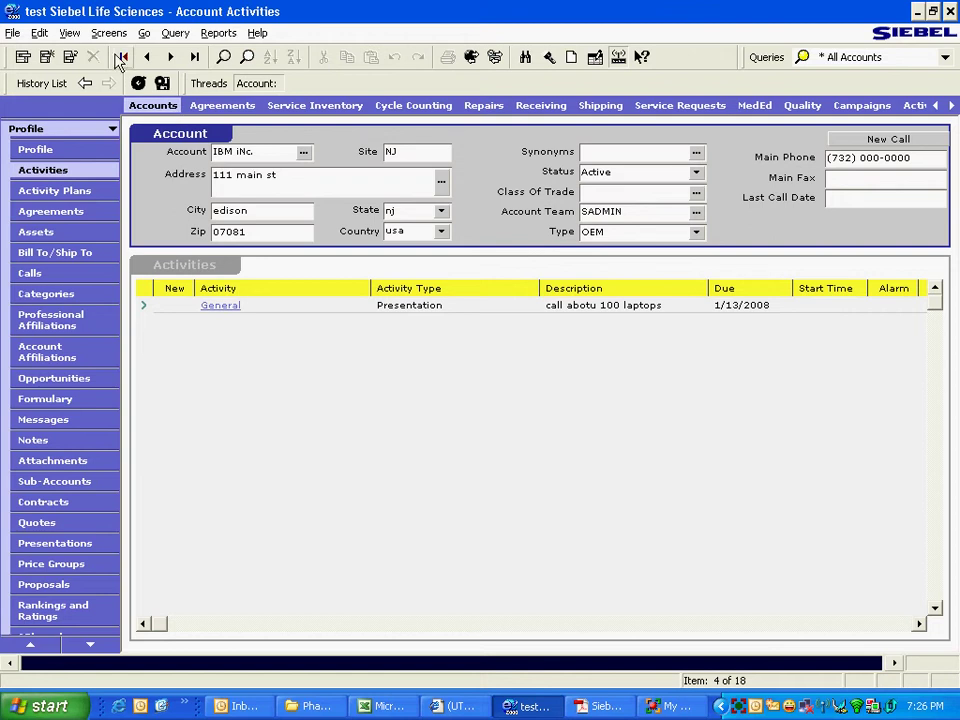
{"action": "left_click", "coordinate": [84, 84]}
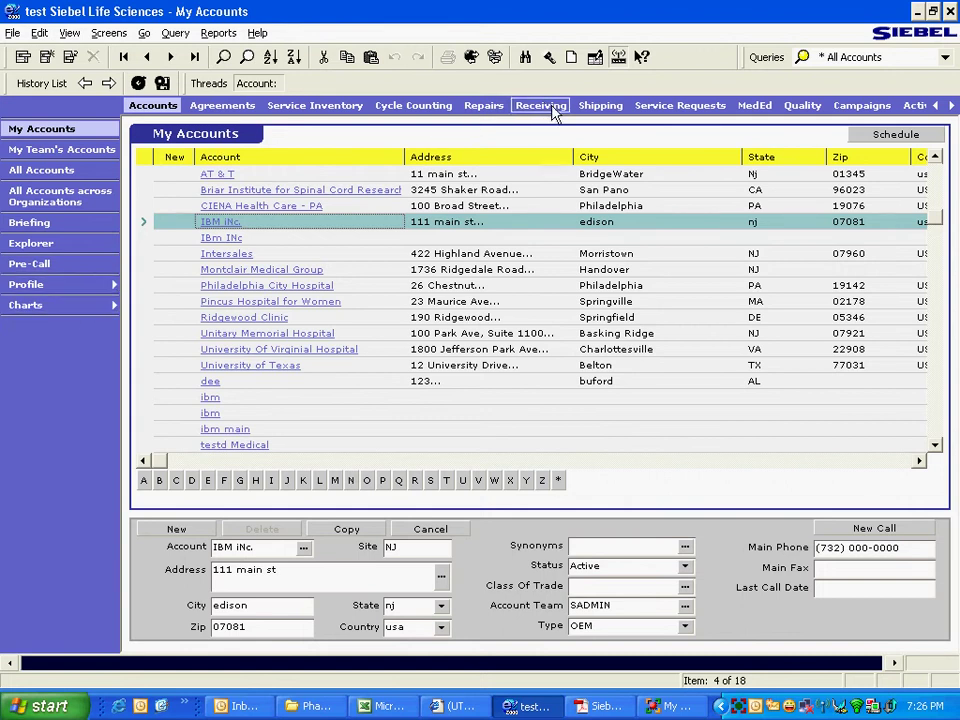
Drill down from the last name on the first service request into that professional's activities
{"action": "left_click", "coordinate": [679, 106]}
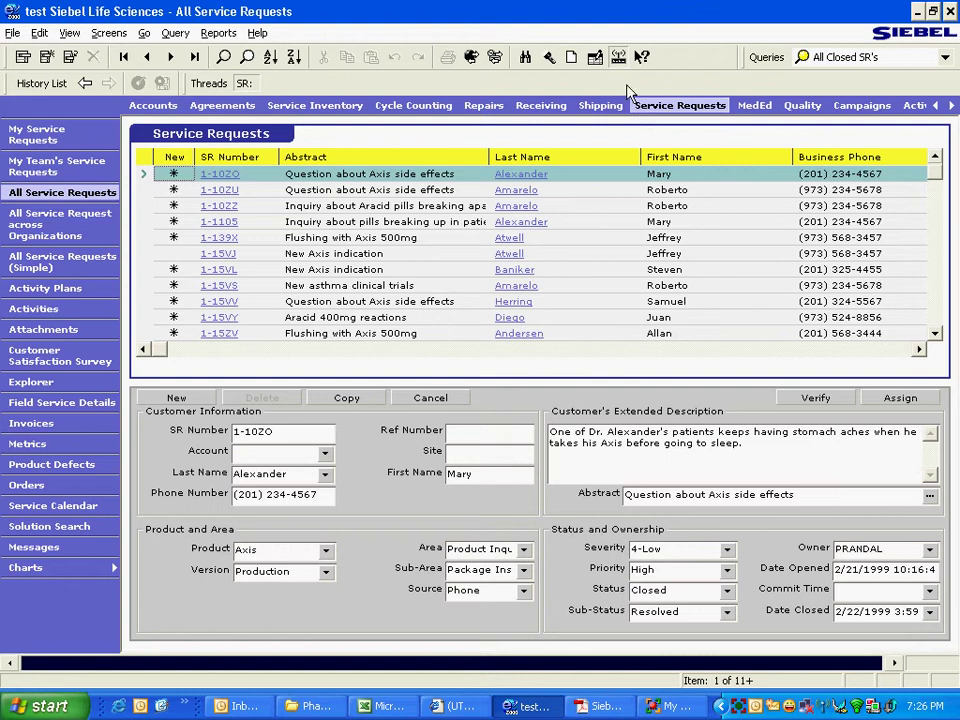
{"action": "left_click", "coordinate": [509, 175]}
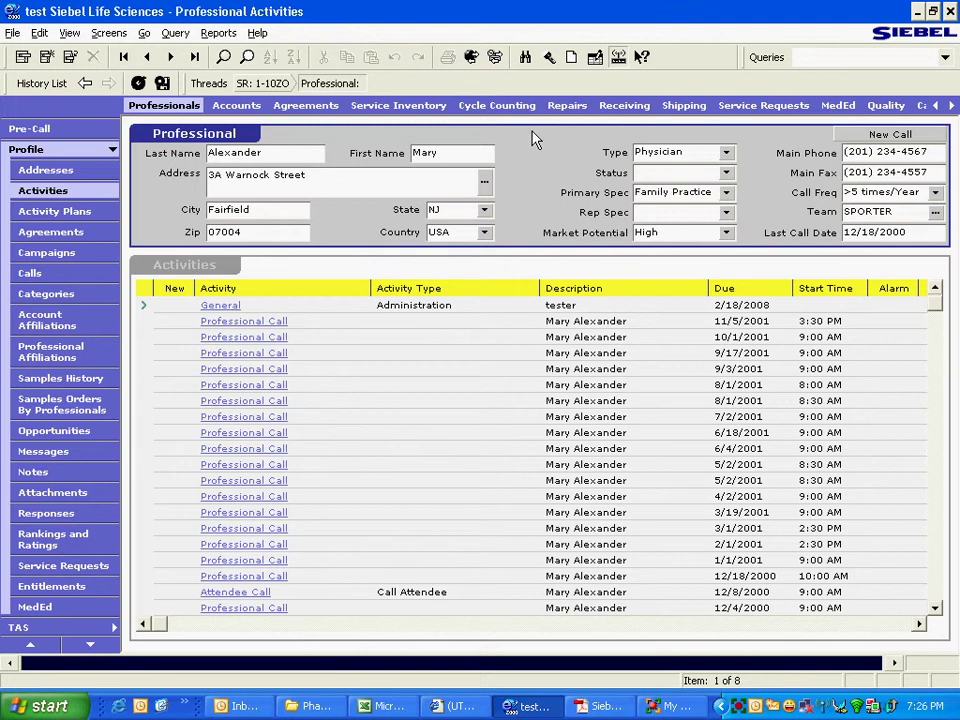
Drill down into the professional call due 11/5/2001 and return to the professional's activities through the thread
{"action": "left_click", "coordinate": [233, 328]}
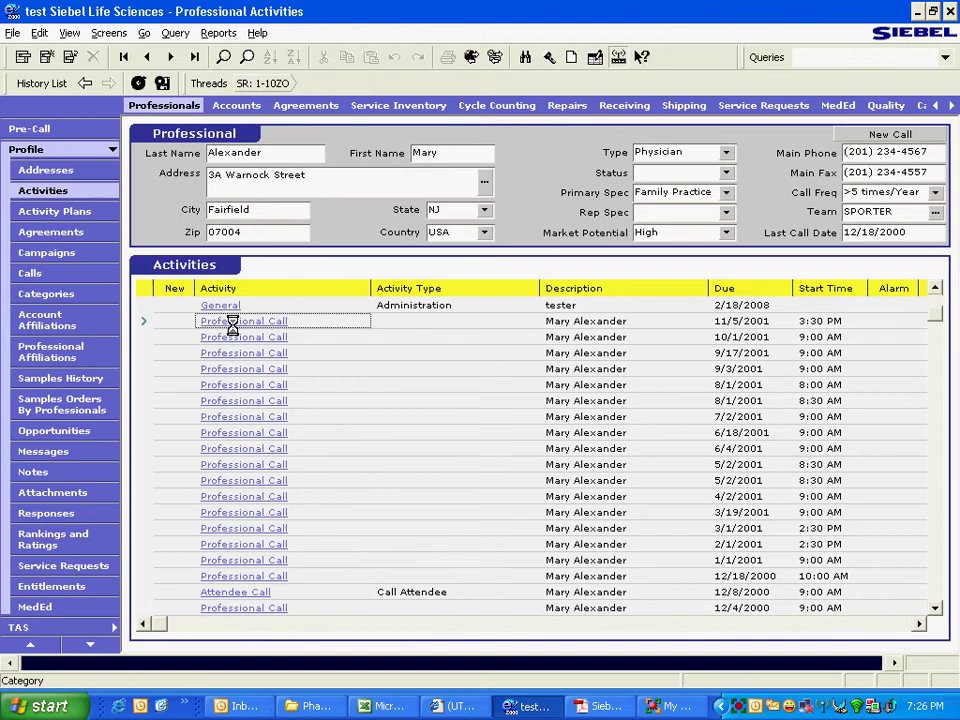
{"action": "left_click", "coordinate": [638, 436]}
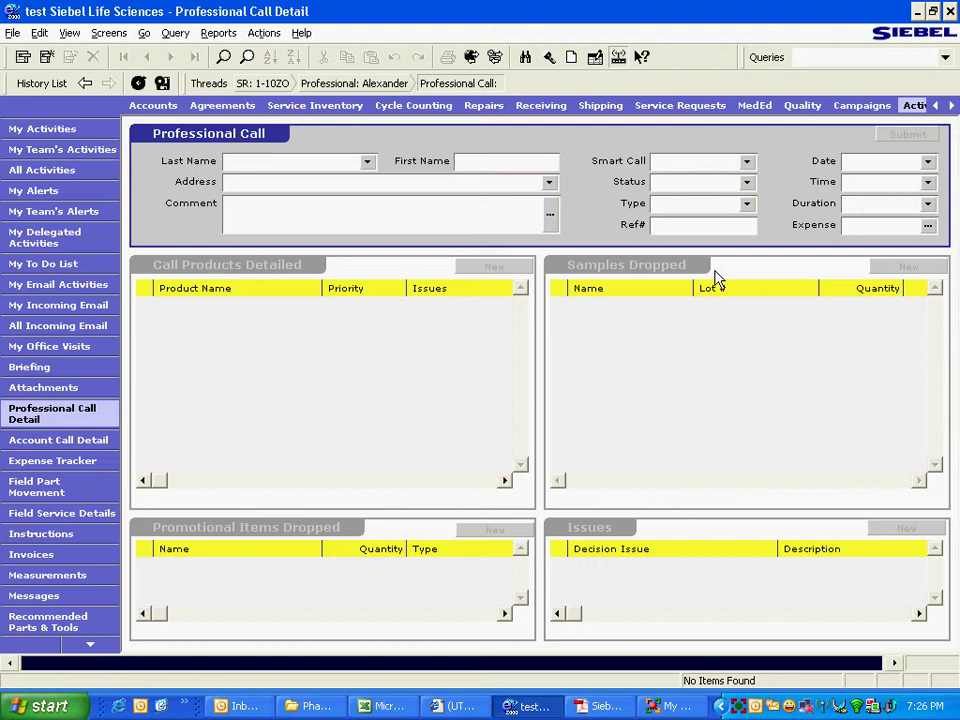
{"action": "left_click", "coordinate": [357, 88]}
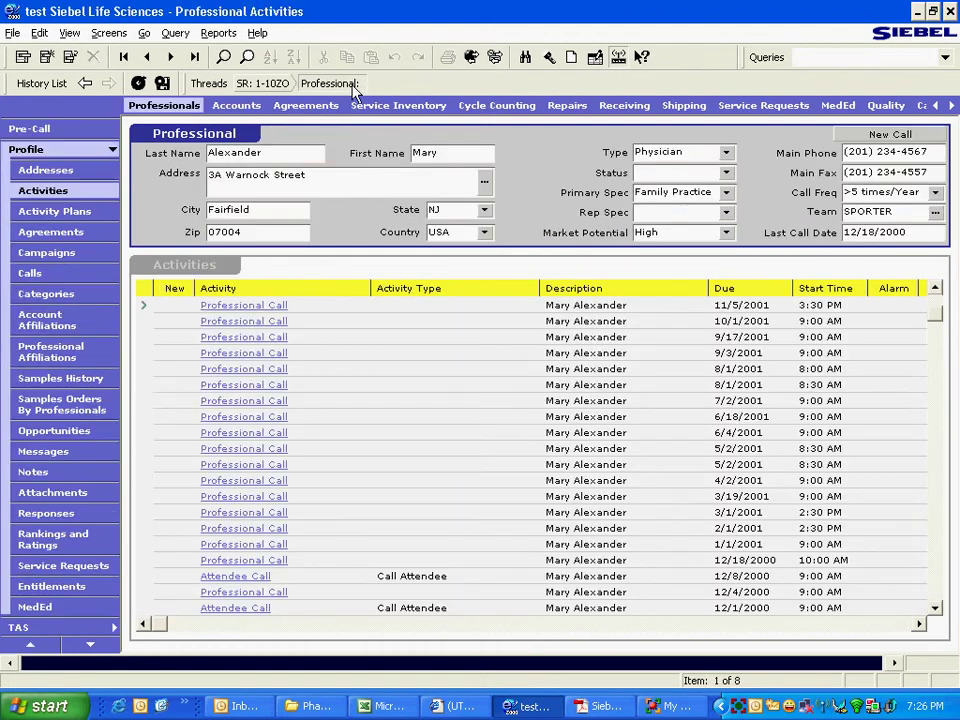
Drill down into the professional call due 7/2/2001 and return through the thread to the originating service request
{"action": "left_click", "coordinate": [245, 401]}
{"action": "left_click", "coordinate": [652, 440]}
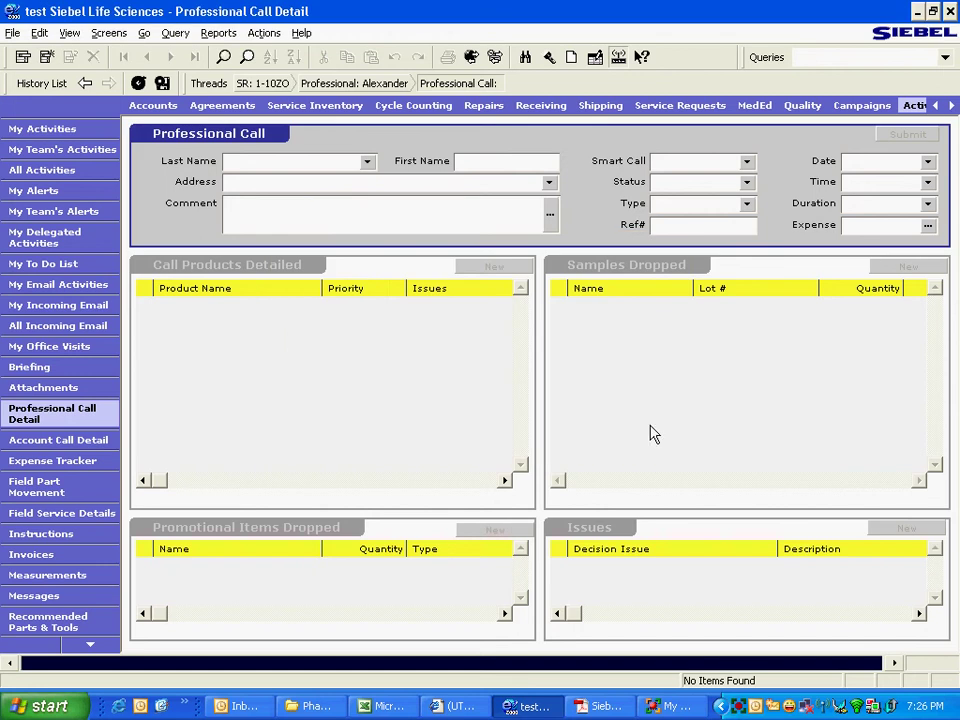
{"action": "left_click", "coordinate": [265, 85]}
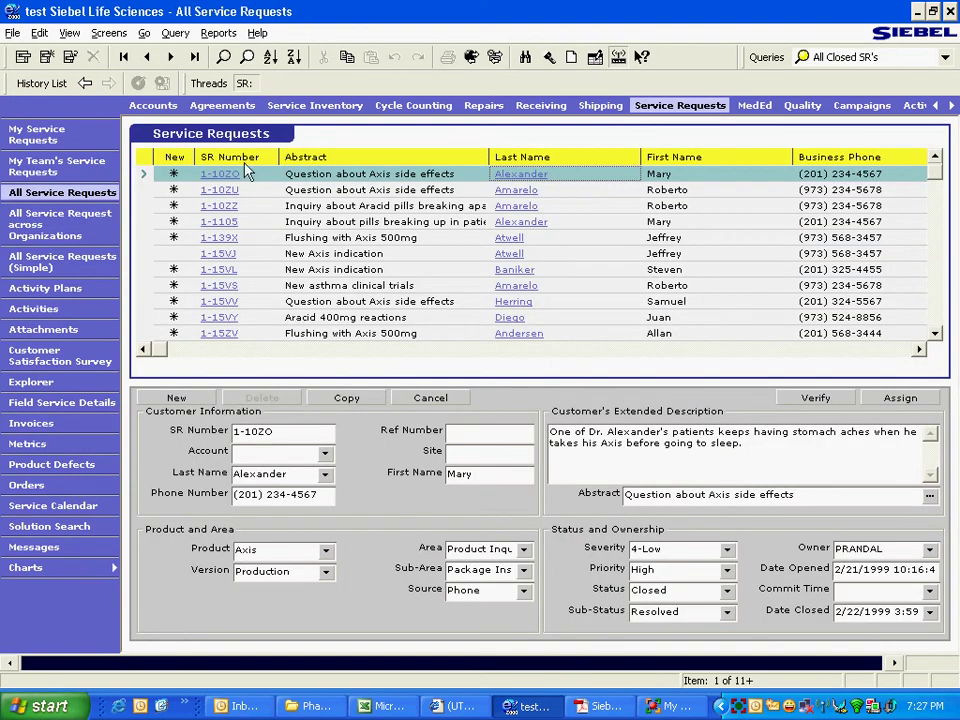
Go from the first service request to its professional, and return to All Service Requests through the history list
{"action": "right_click", "coordinate": [237, 137]}
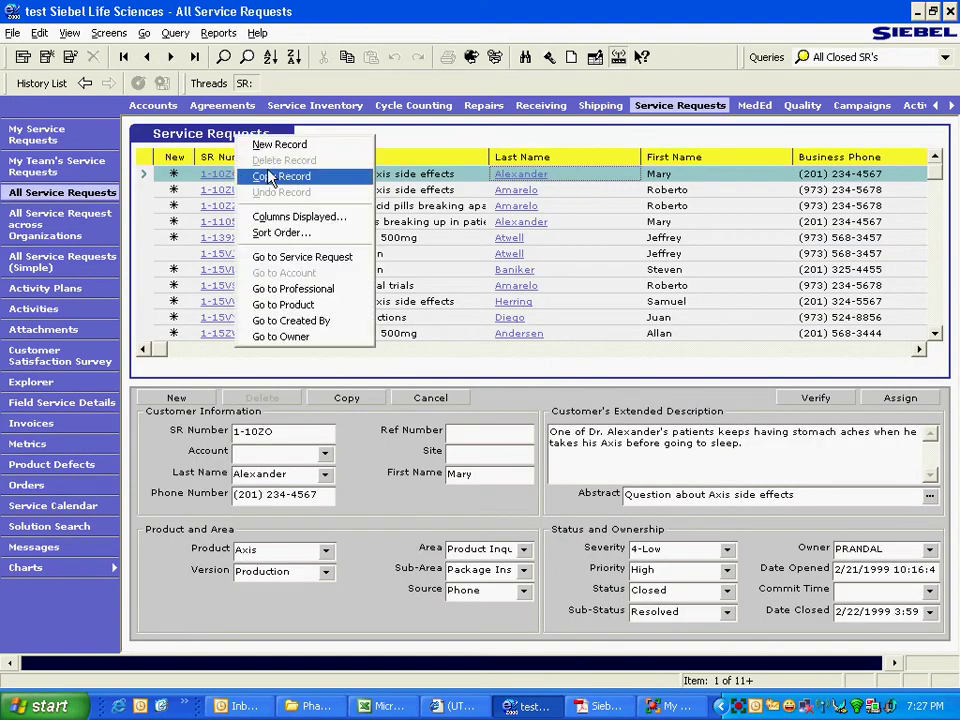
{"action": "left_click", "coordinate": [300, 289]}
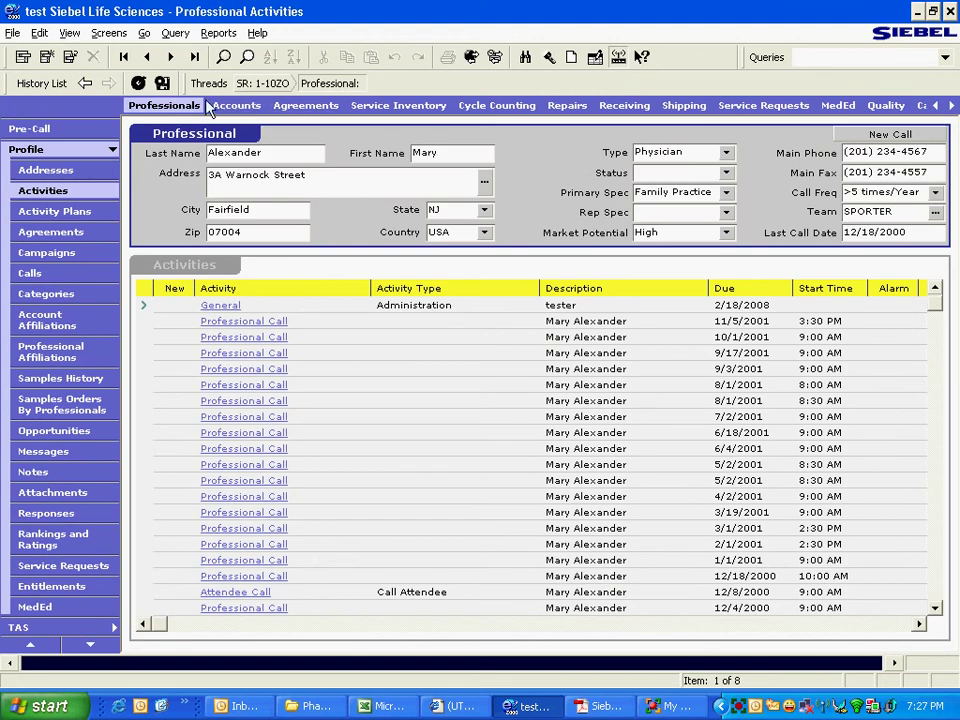
{"action": "left_click", "coordinate": [45, 84]}
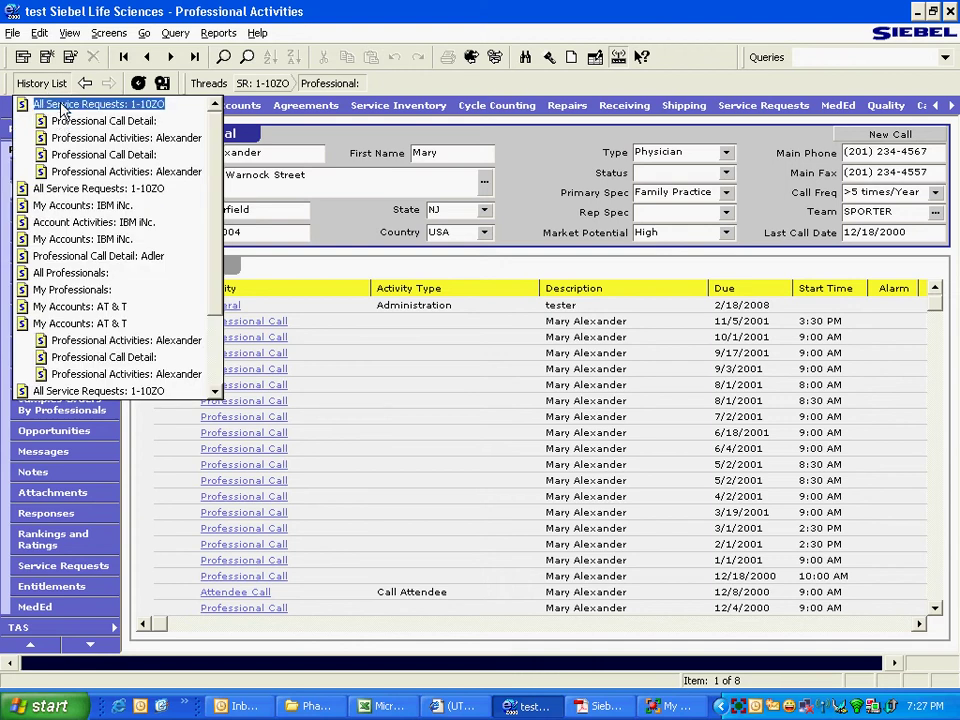
{"action": "left_click", "coordinate": [95, 188]}
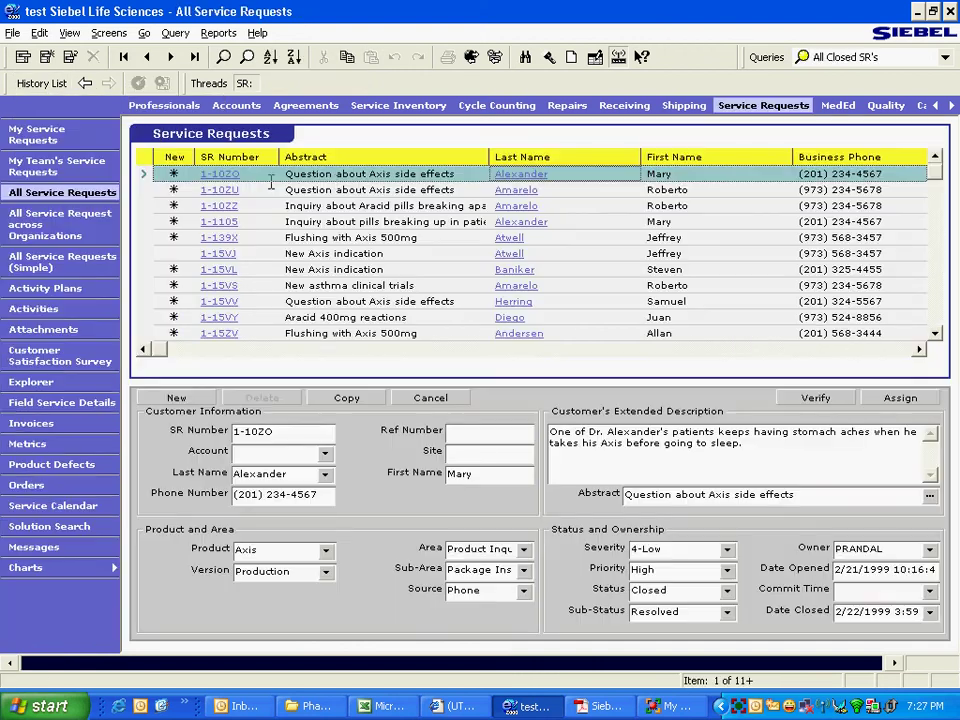
Revisit the IBM iNc. account activities from the history list and step back to All Service Requests
{"action": "left_click", "coordinate": [45, 84]}
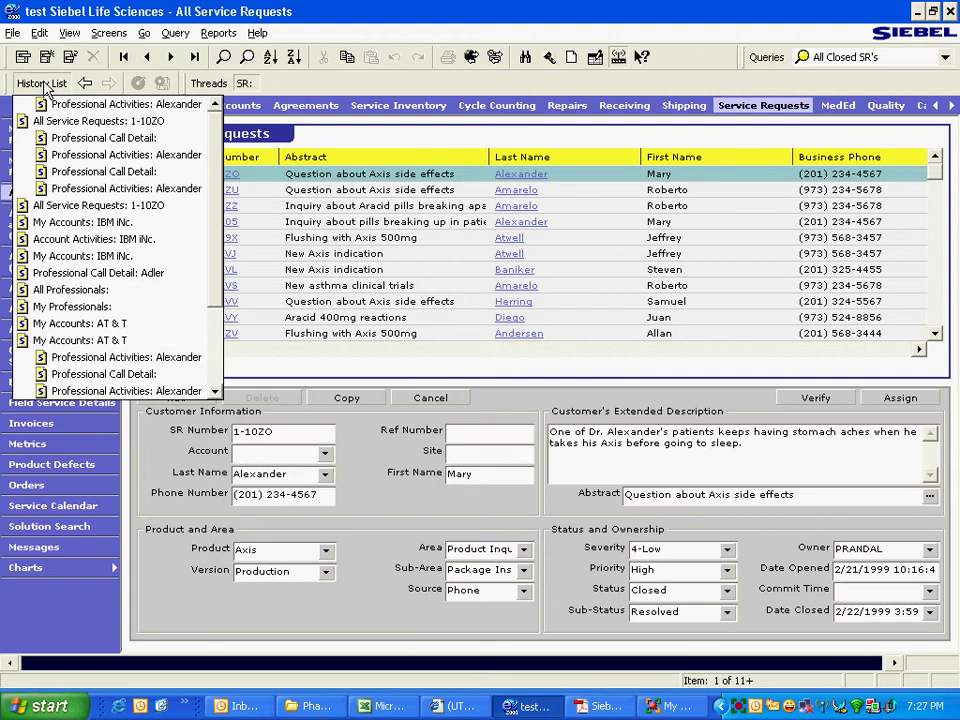
{"action": "left_click", "coordinate": [111, 240]}
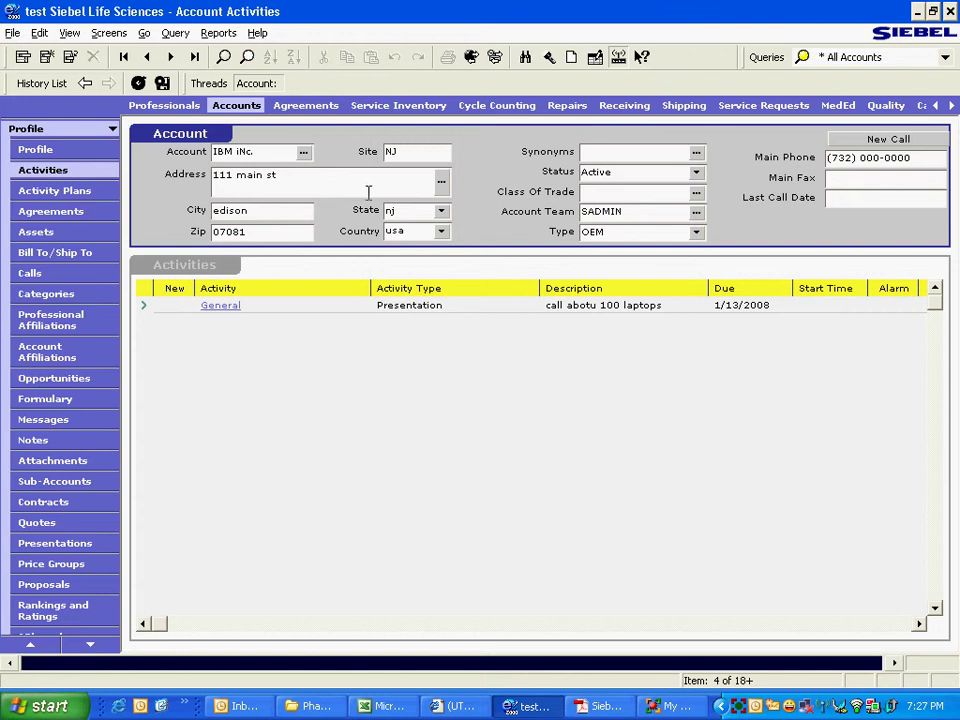
{"action": "left_click", "coordinate": [86, 86]}
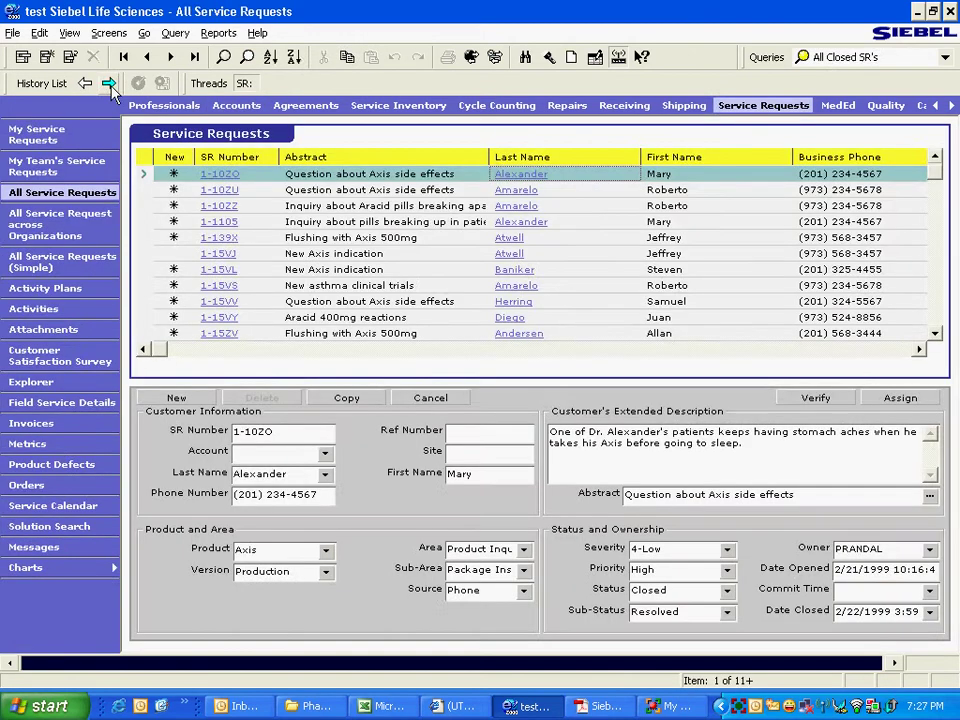
{"action": "left_click", "coordinate": [108, 85]}
{"action": "left_click", "coordinate": [611, 289]}
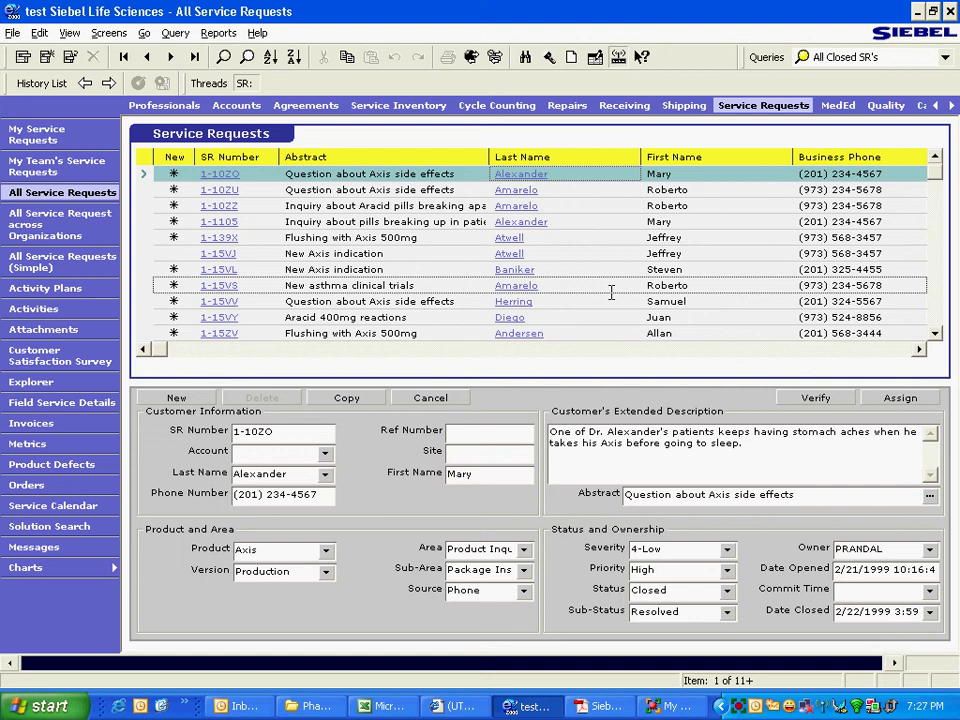
{"action": "left_click", "coordinate": [420, 174]}
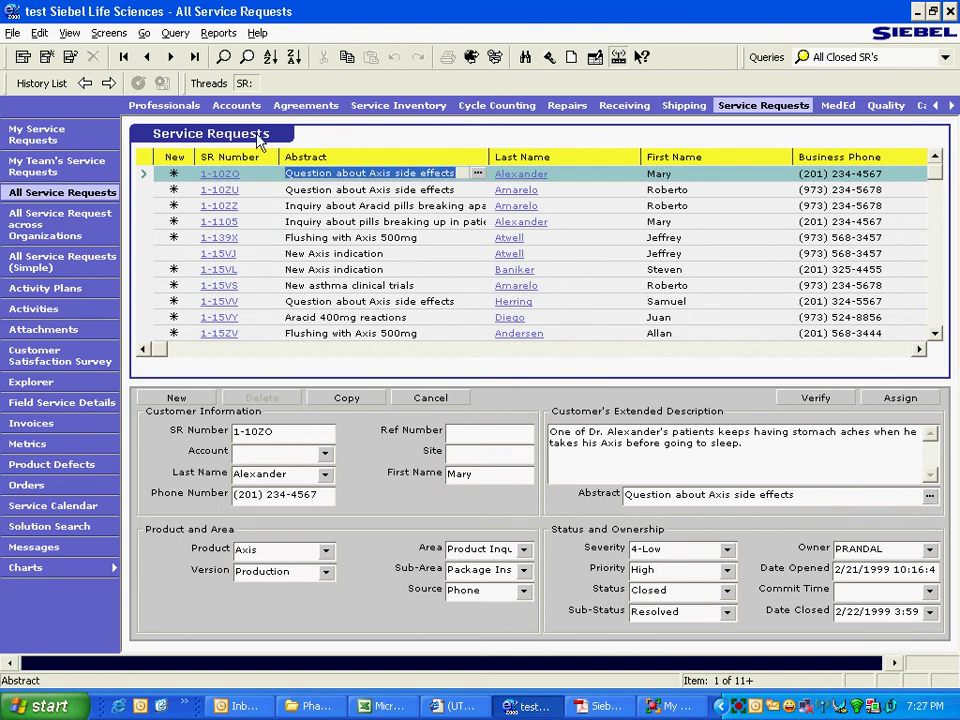
View the address list of the AT & T account in My Accounts, moving between its street address and state fields, and close it
{"action": "left_click", "coordinate": [238, 105]}
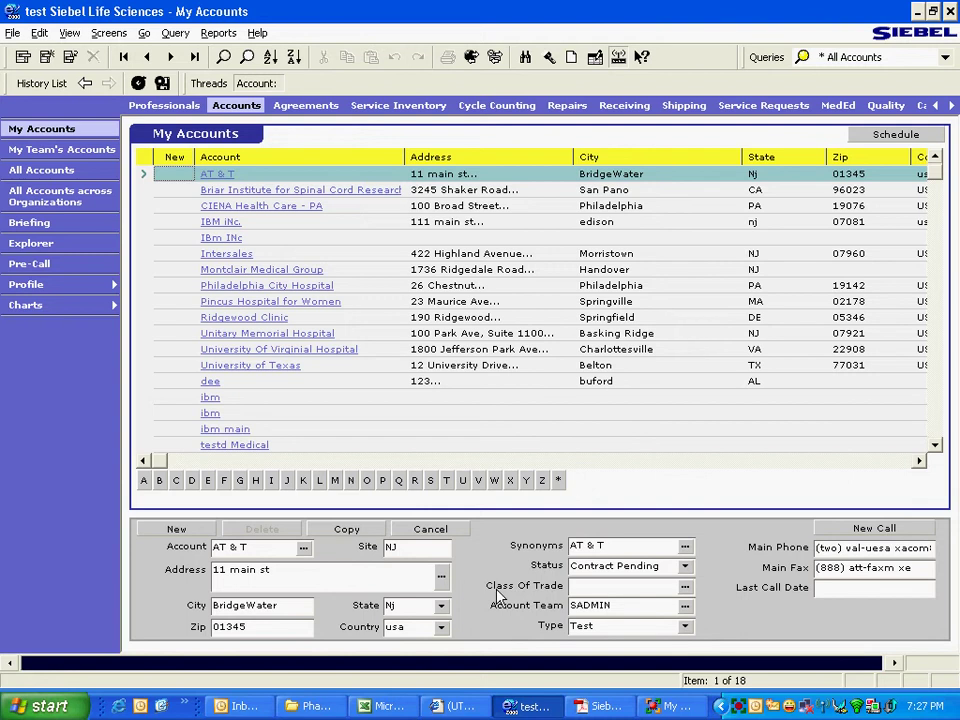
{"action": "left_click", "coordinate": [441, 576]}
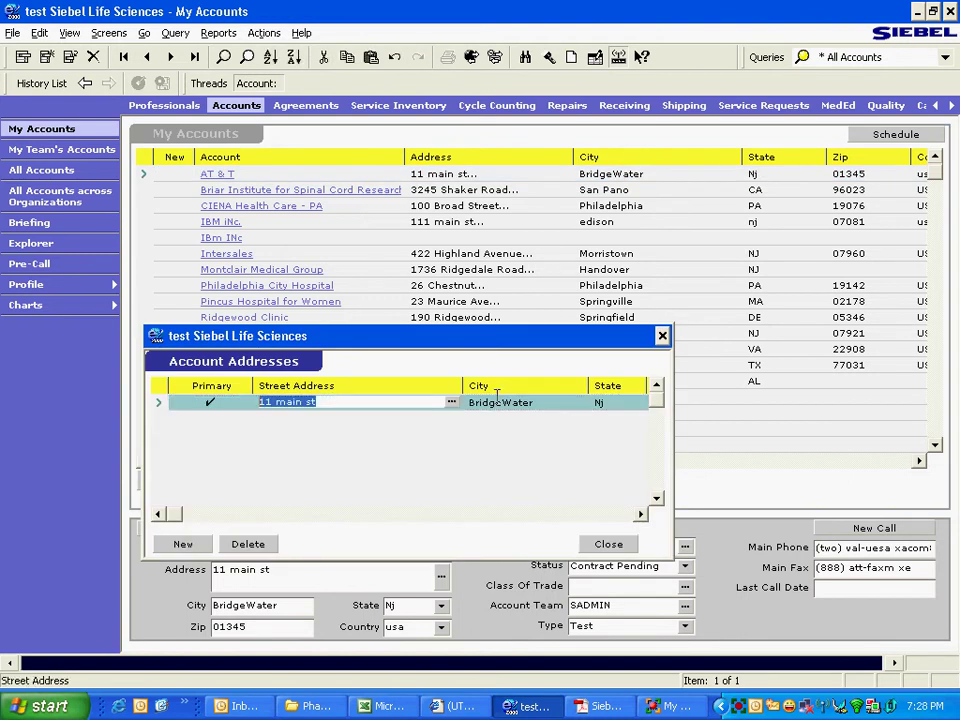
{"action": "key", "text": "Tab"}
{"action": "key", "text": "Tab"}
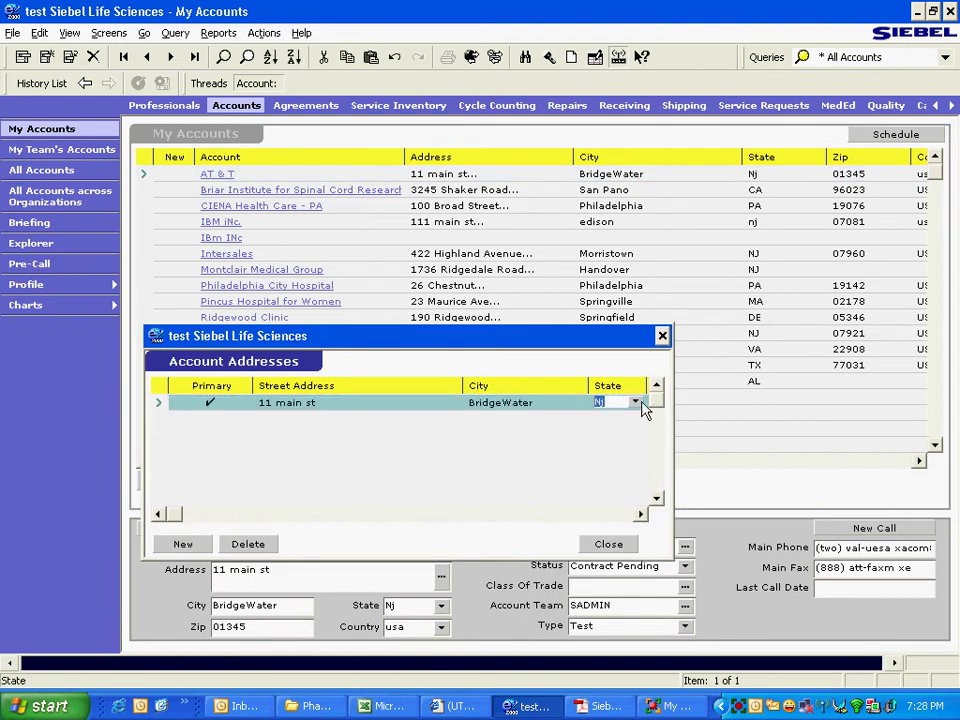
{"action": "key", "text": "shift+Tab"}
{"action": "key", "text": "shift+Tab"}
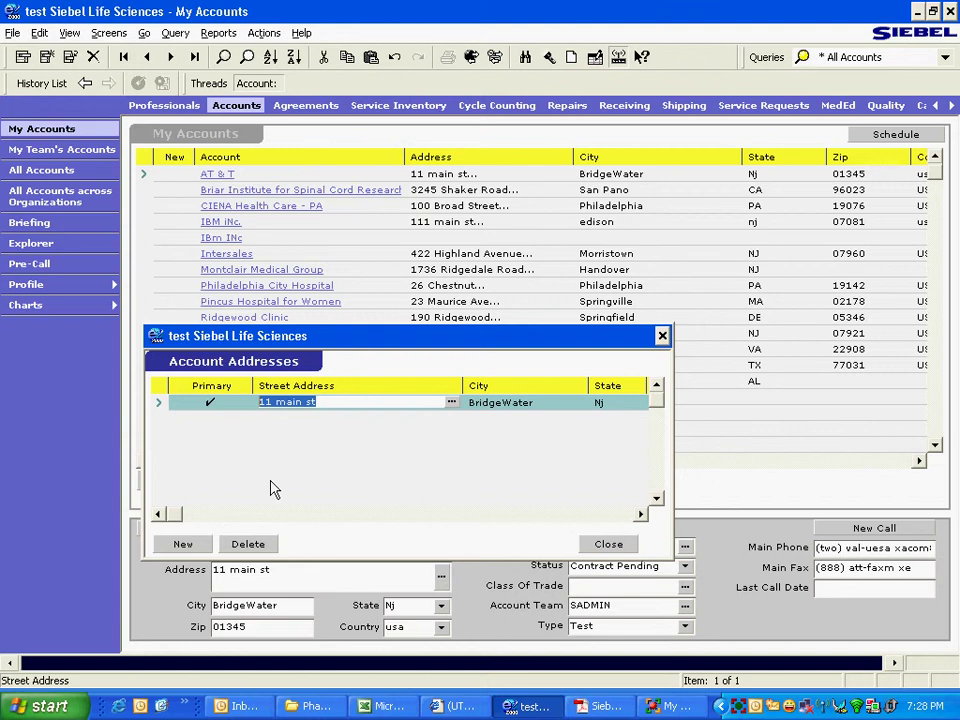
{"action": "left_click", "coordinate": [614, 544]}
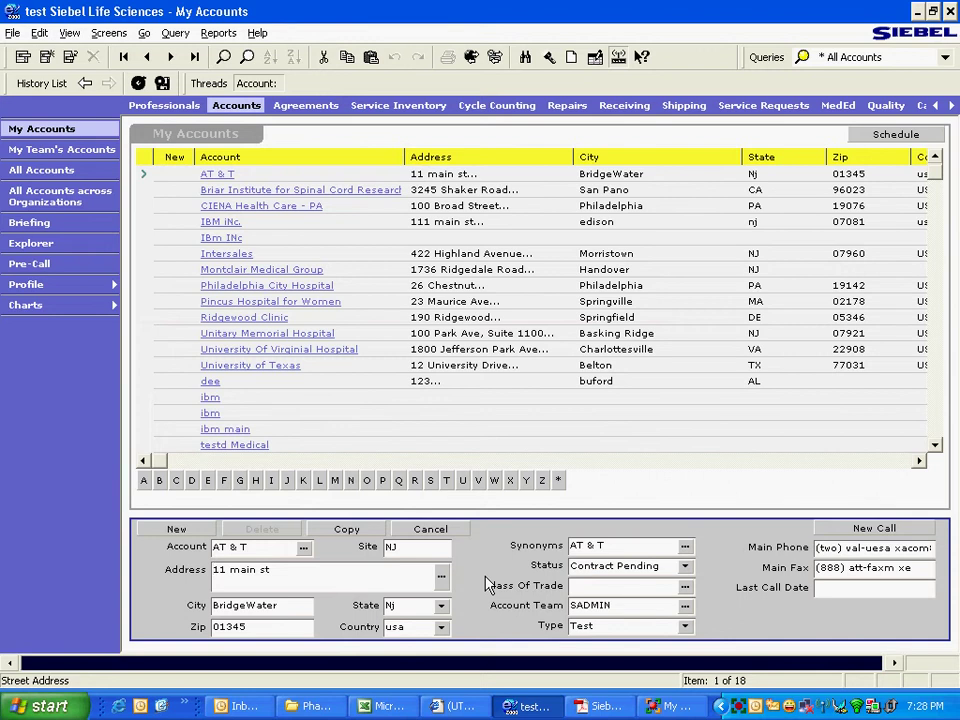
Select the CIENA Health Care - PA account and browse its profile views from Calls through Professional Affiliations to Opportunities
{"action": "left_click", "coordinate": [145, 206]}
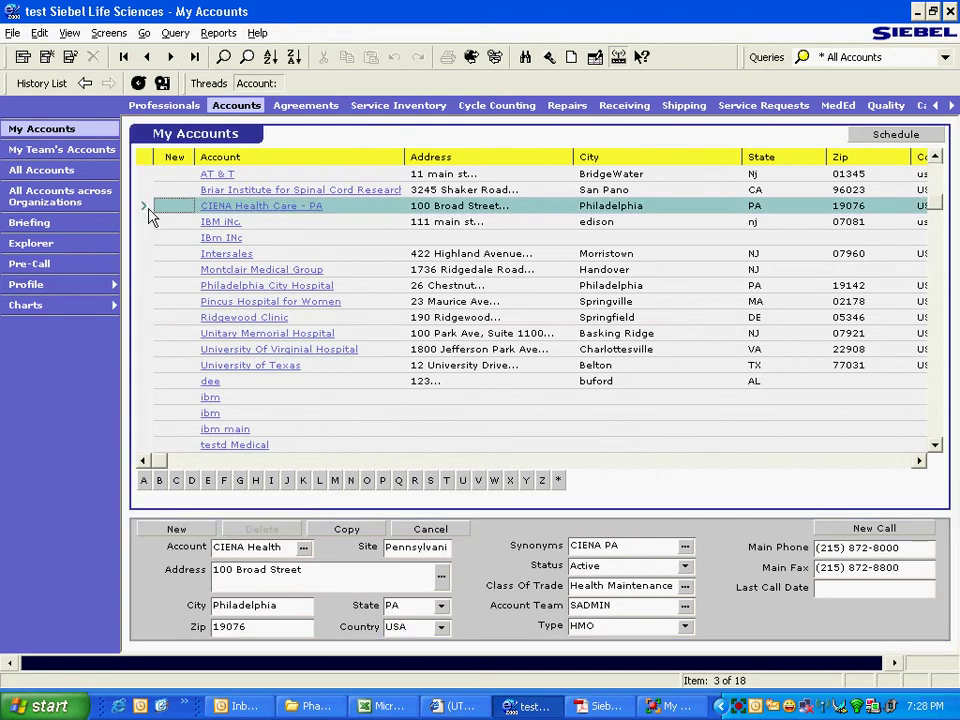
{"action": "left_click", "coordinate": [112, 288]}
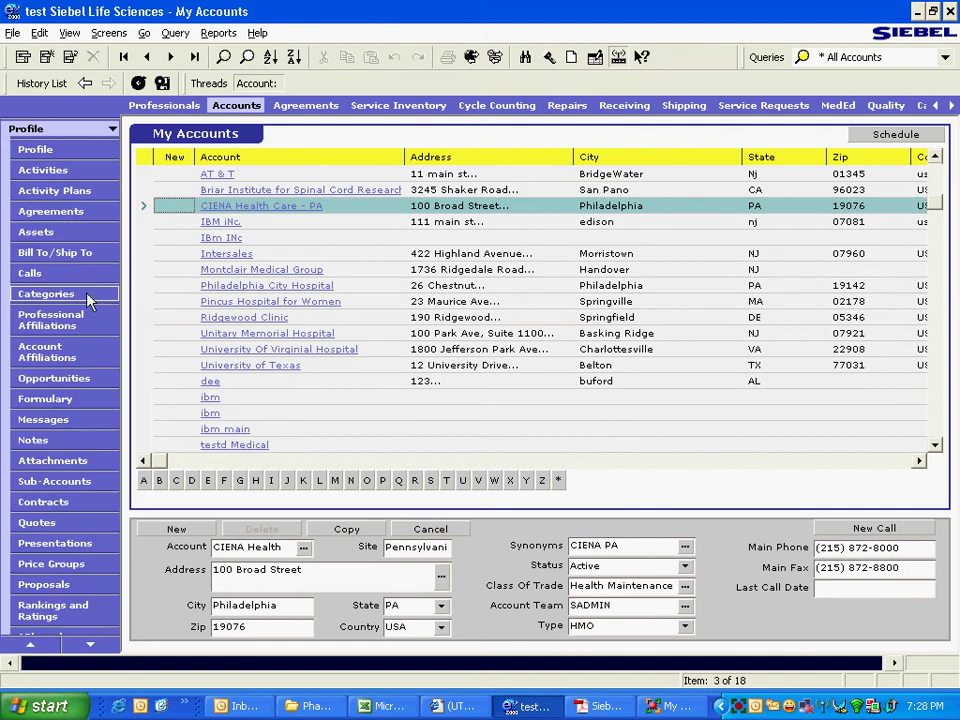
{"action": "left_click", "coordinate": [35, 274]}
{"action": "left_click", "coordinate": [63, 293]}
{"action": "left_click", "coordinate": [45, 318]}
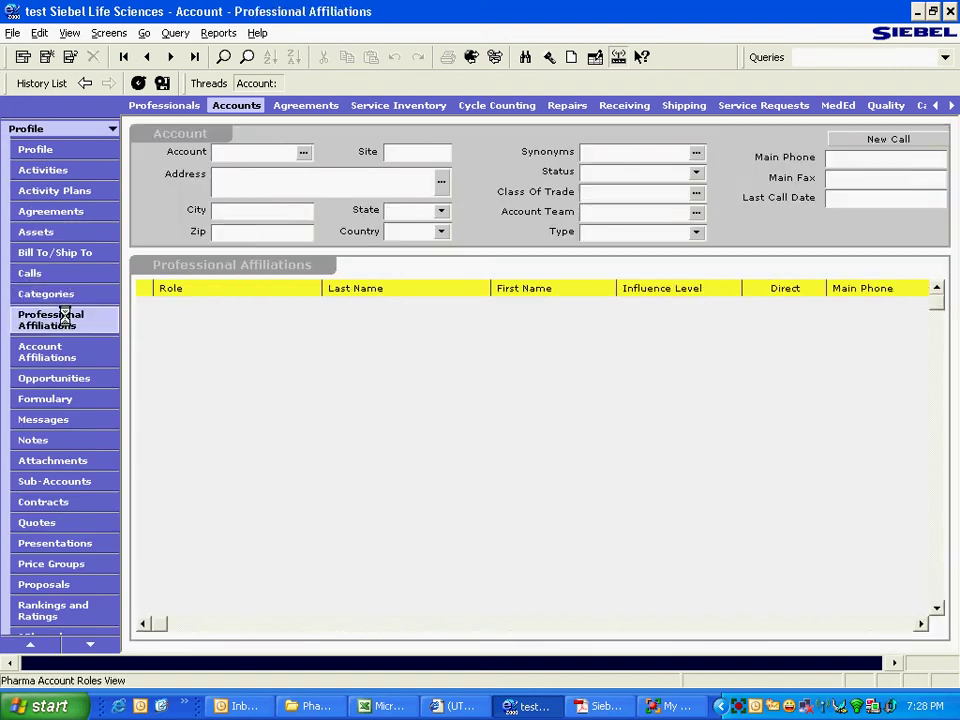
{"action": "left_click", "coordinate": [28, 355]}
{"action": "left_click", "coordinate": [30, 377]}
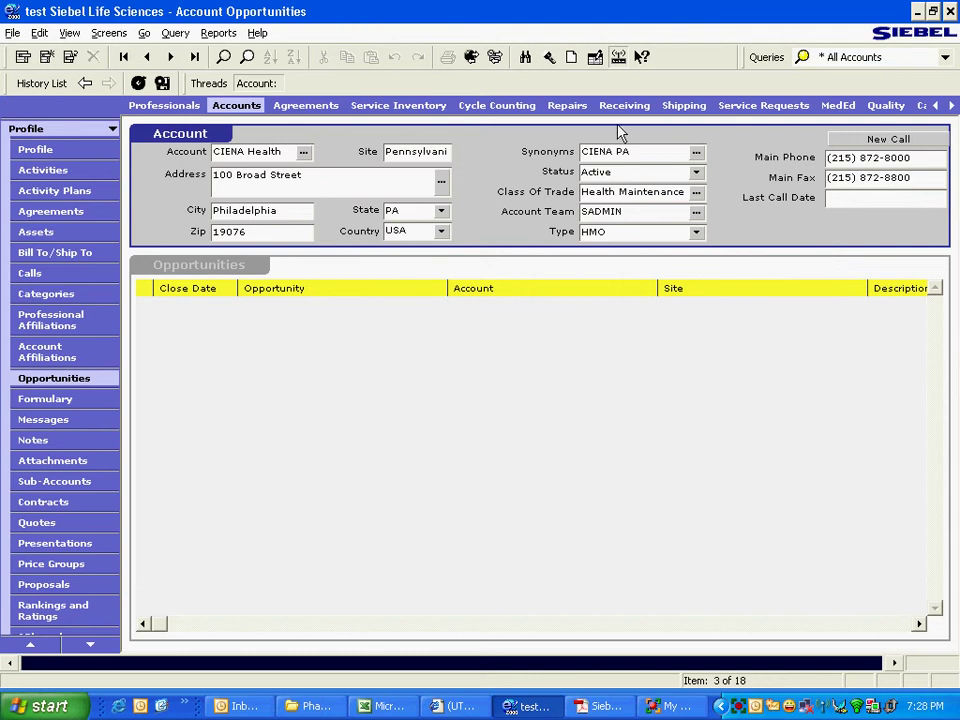
View the CIENA Health Care - PA account's formulary, contracts and attachments
{"action": "left_click", "coordinate": [78, 399]}
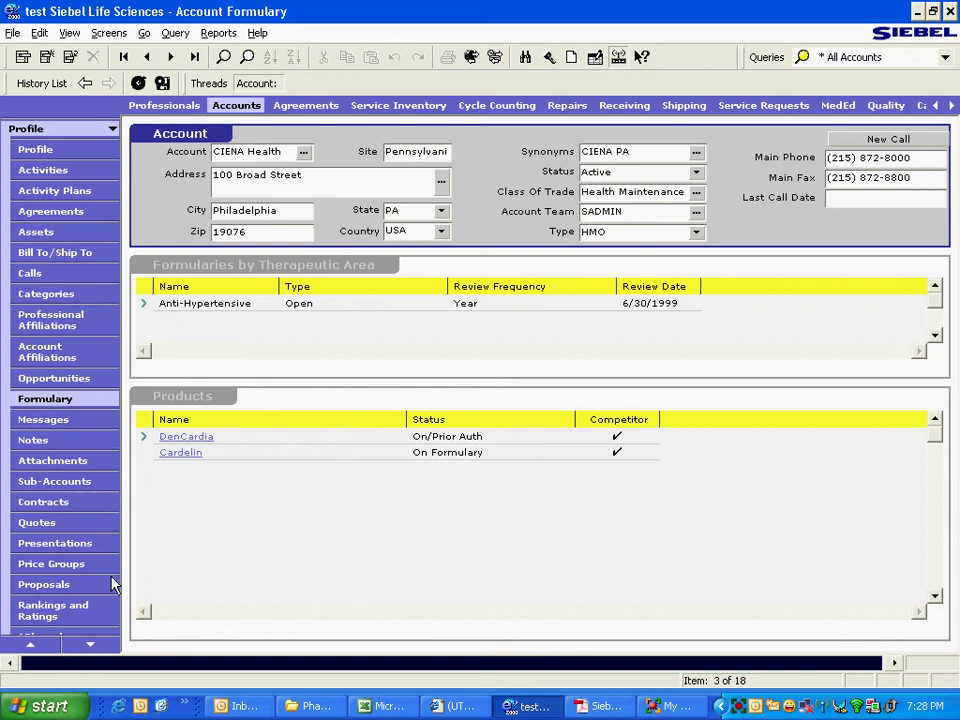
{"action": "left_click", "coordinate": [72, 503]}
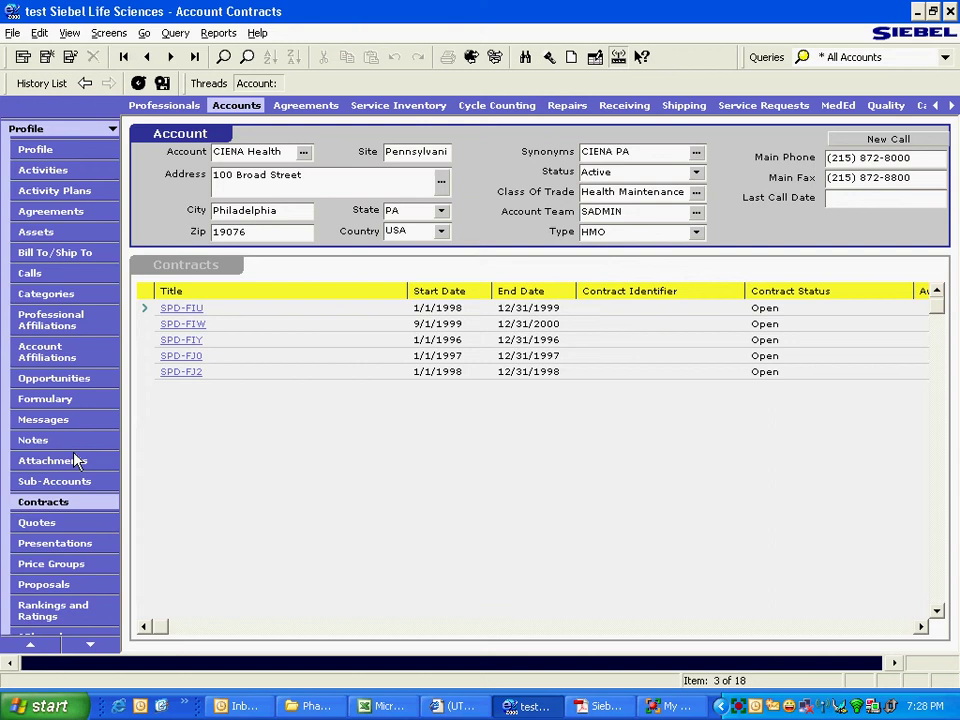
{"action": "left_click", "coordinate": [77, 460]}
Toggle the CIENA account's messages between list and form layout, and view the account's activities
{"action": "left_click", "coordinate": [70, 420]}
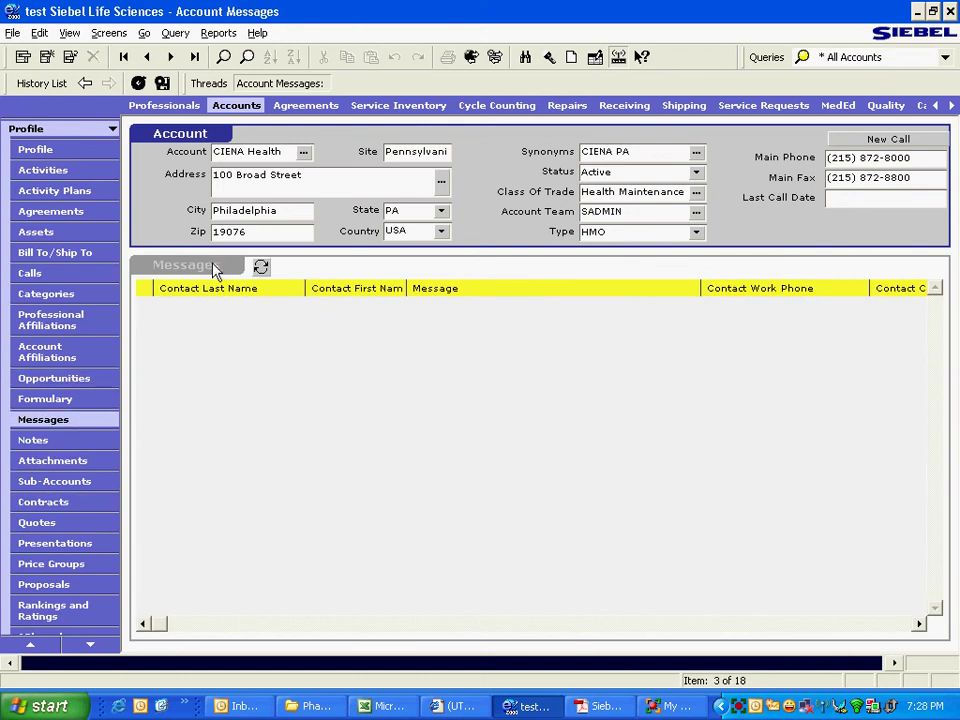
{"action": "left_click", "coordinate": [261, 267]}
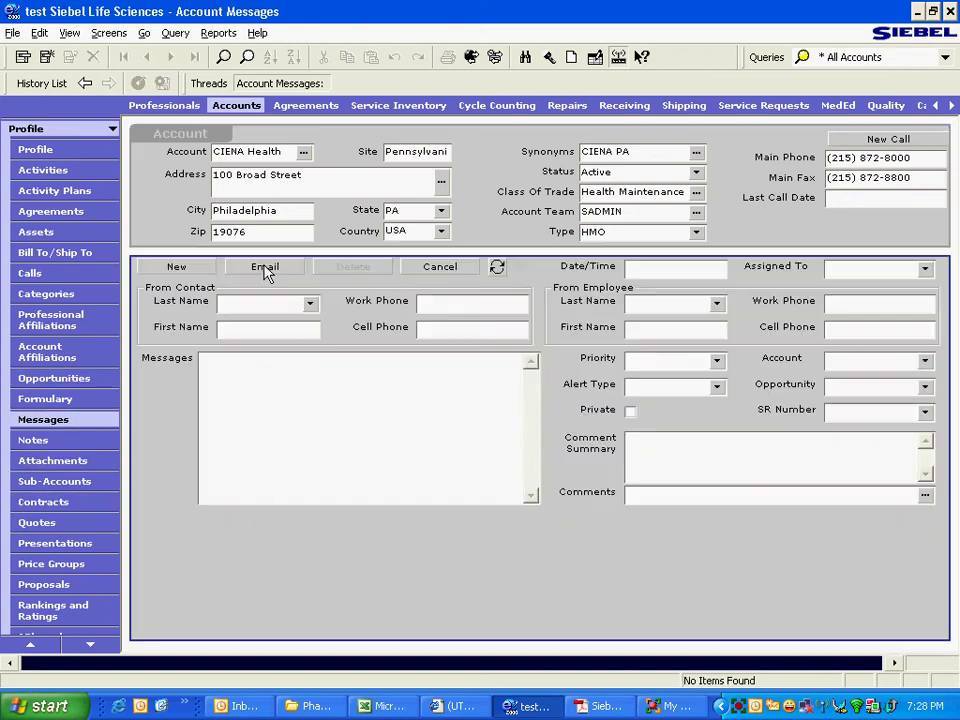
{"action": "left_click", "coordinate": [497, 270]}
{"action": "left_click", "coordinate": [43, 170]}
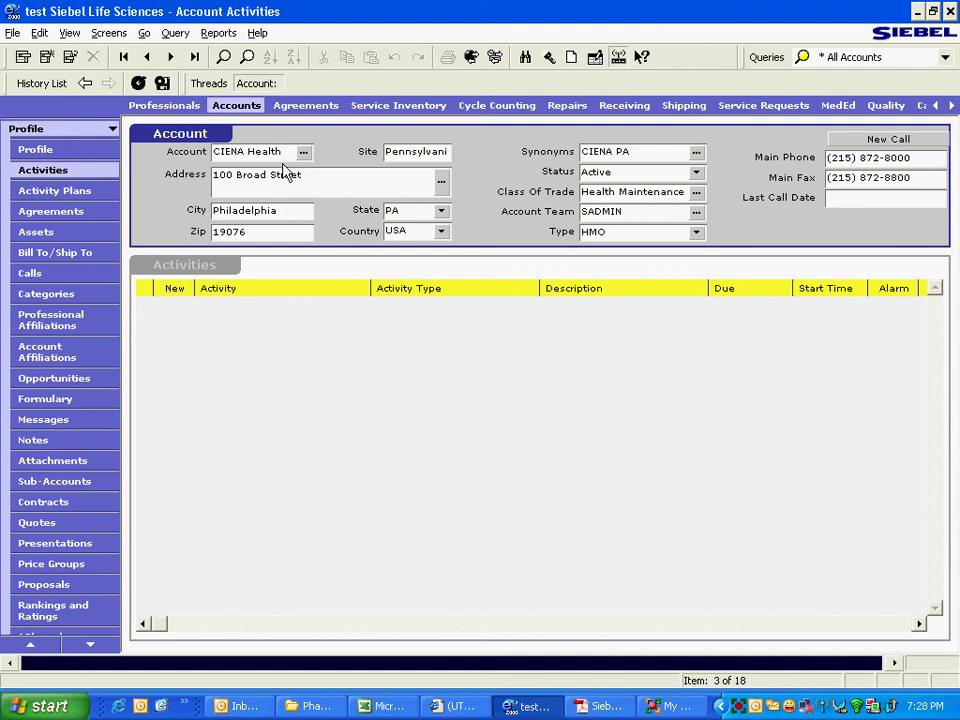
{"action": "left_click", "coordinate": [223, 57]}
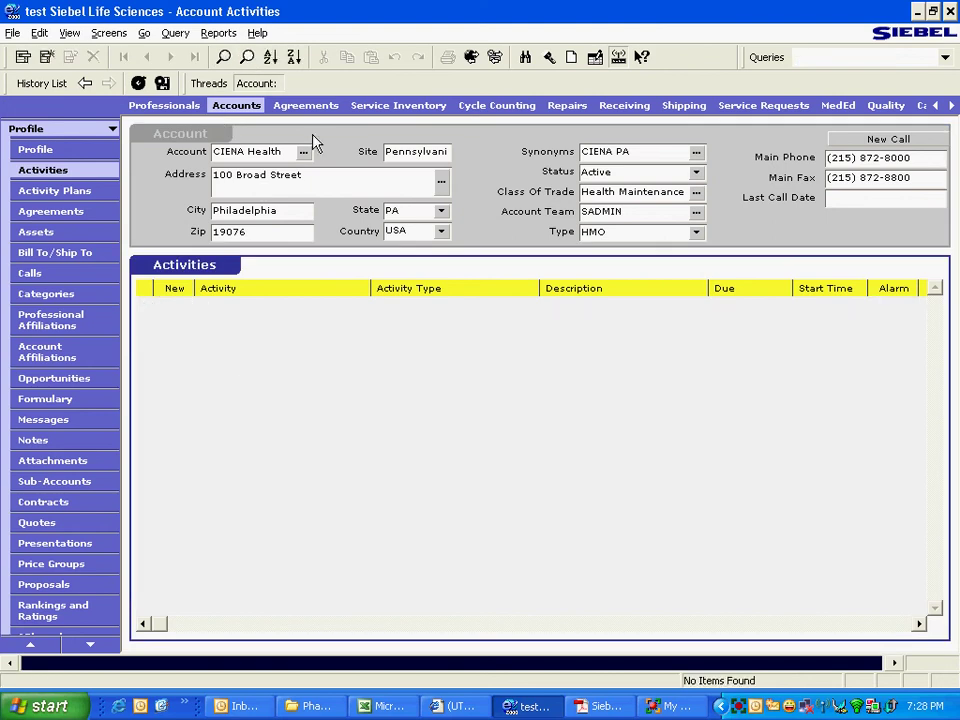
Drill down from the fifth last name in My Professionals into that professional's activities and check the record's available commands
{"action": "left_click", "coordinate": [164, 105]}
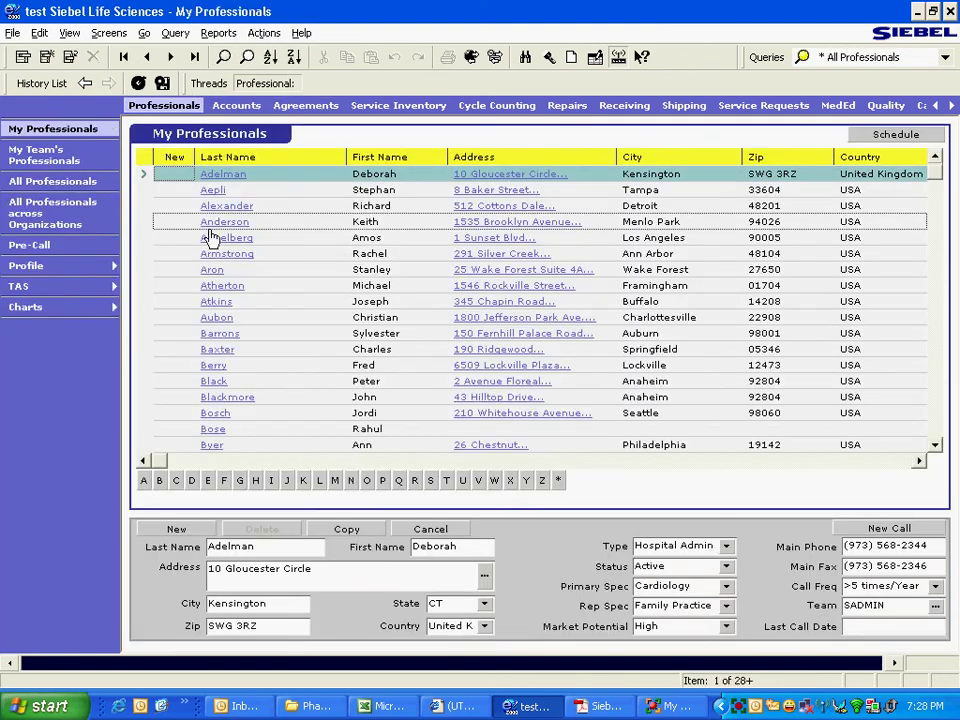
{"action": "left_click", "coordinate": [213, 237]}
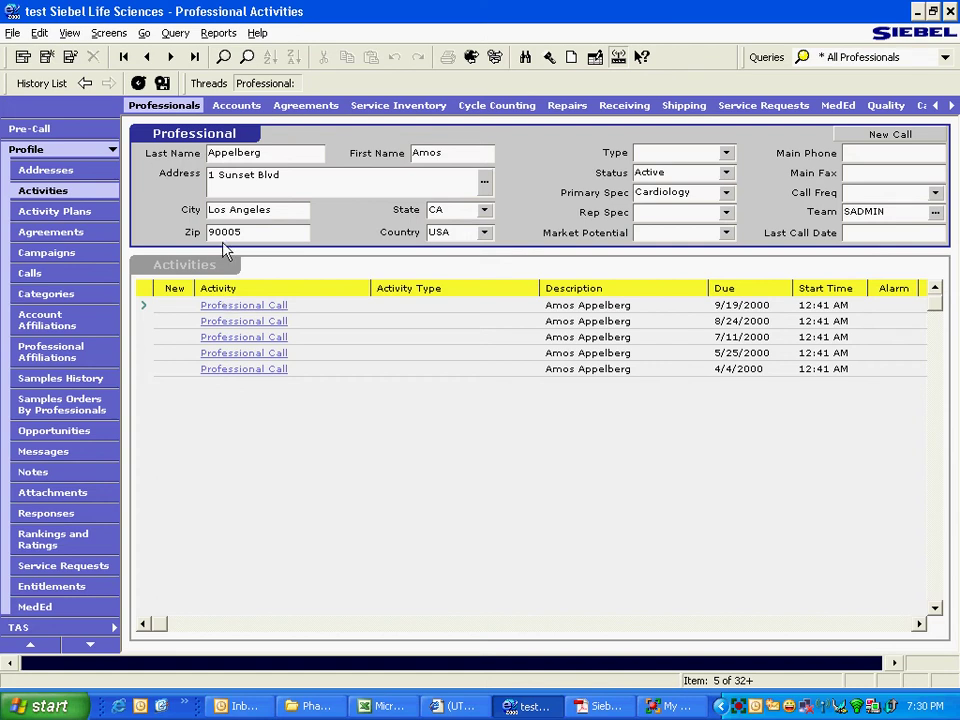
{"action": "right_click", "coordinate": [167, 150]}
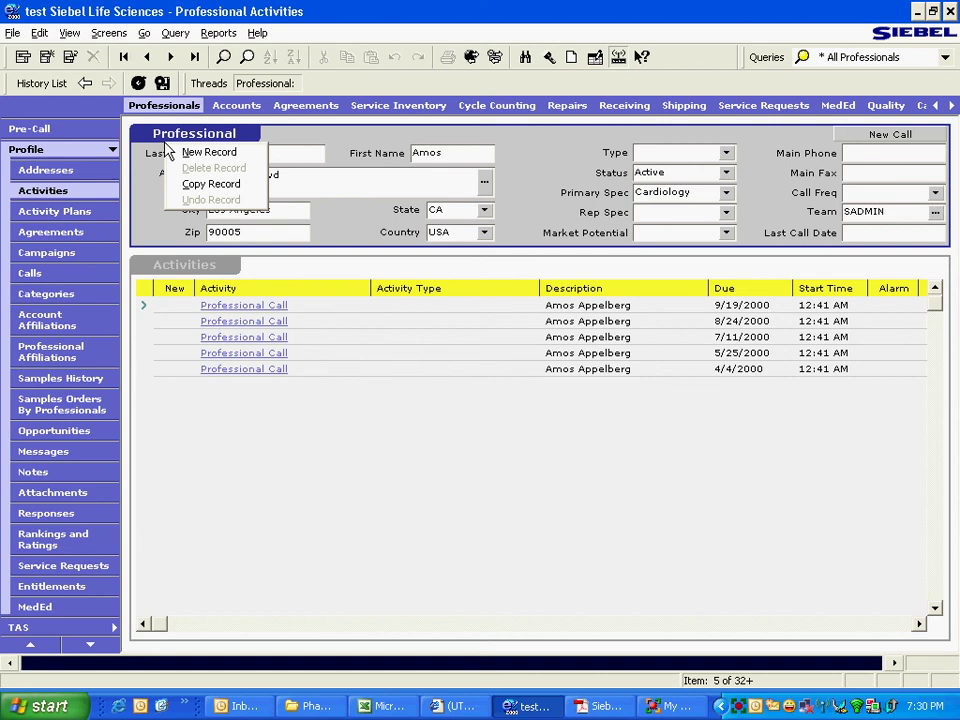
{"action": "key", "text": "Escape"}
Show the My Accounts list and check the available commands for the list and for the IBm INc account
{"action": "left_click", "coordinate": [231, 105]}
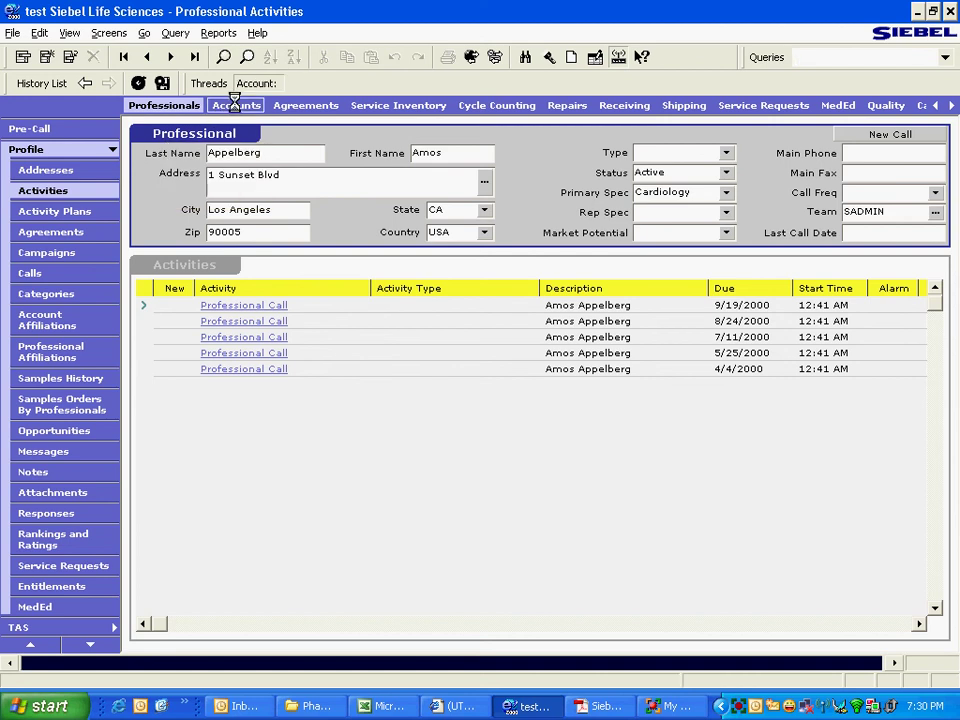
{"action": "right_click", "coordinate": [170, 134]}
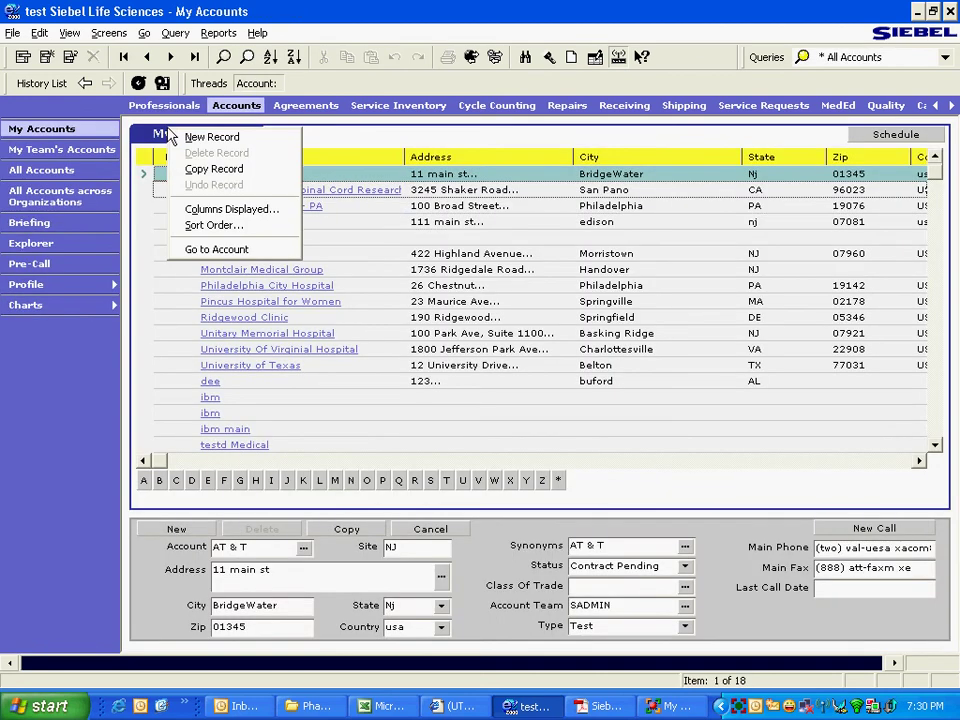
{"action": "left_click", "coordinate": [148, 238]}
{"action": "right_click", "coordinate": [148, 238]}
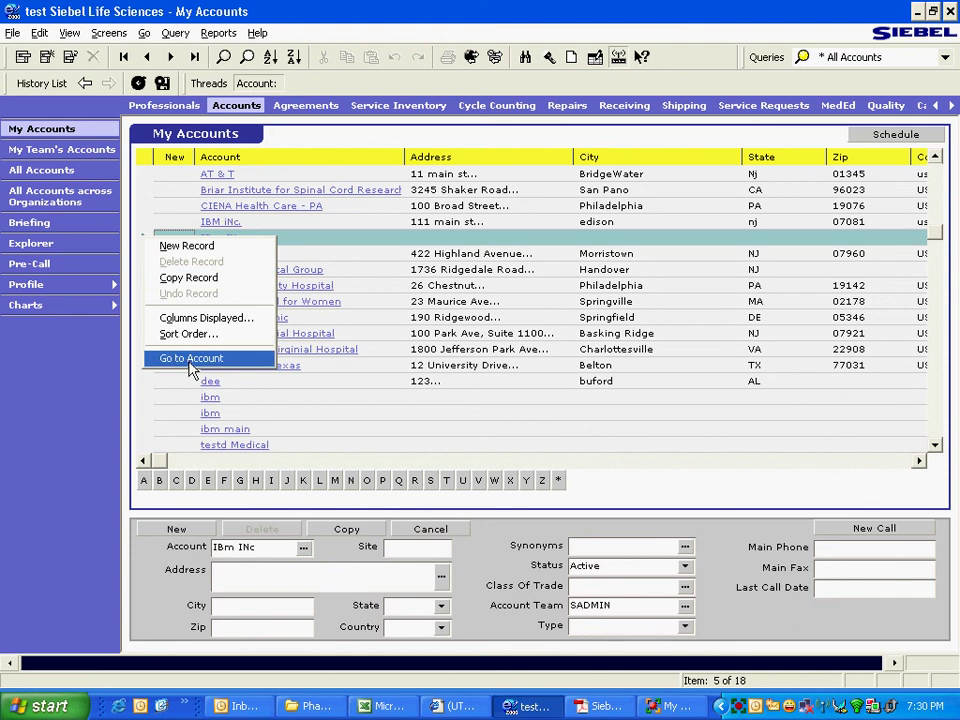
{"action": "left_click", "coordinate": [143, 135]}
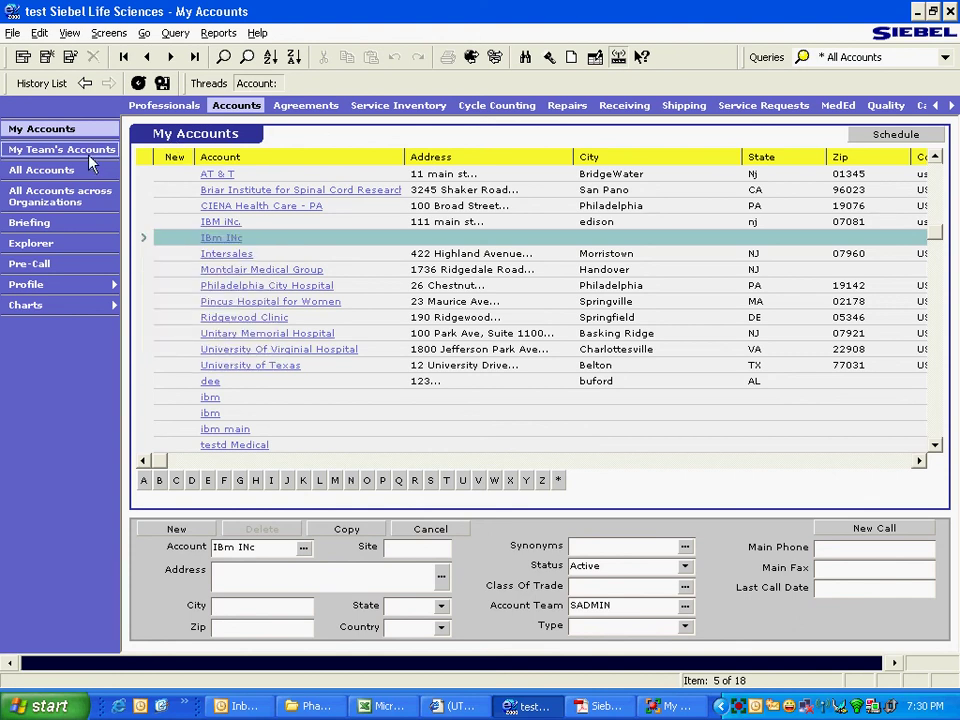
Show all accounts and check the commands available for the Altavista account
{"action": "left_click", "coordinate": [45, 170]}
{"action": "left_click", "coordinate": [148, 238]}
{"action": "right_click", "coordinate": [148, 238]}
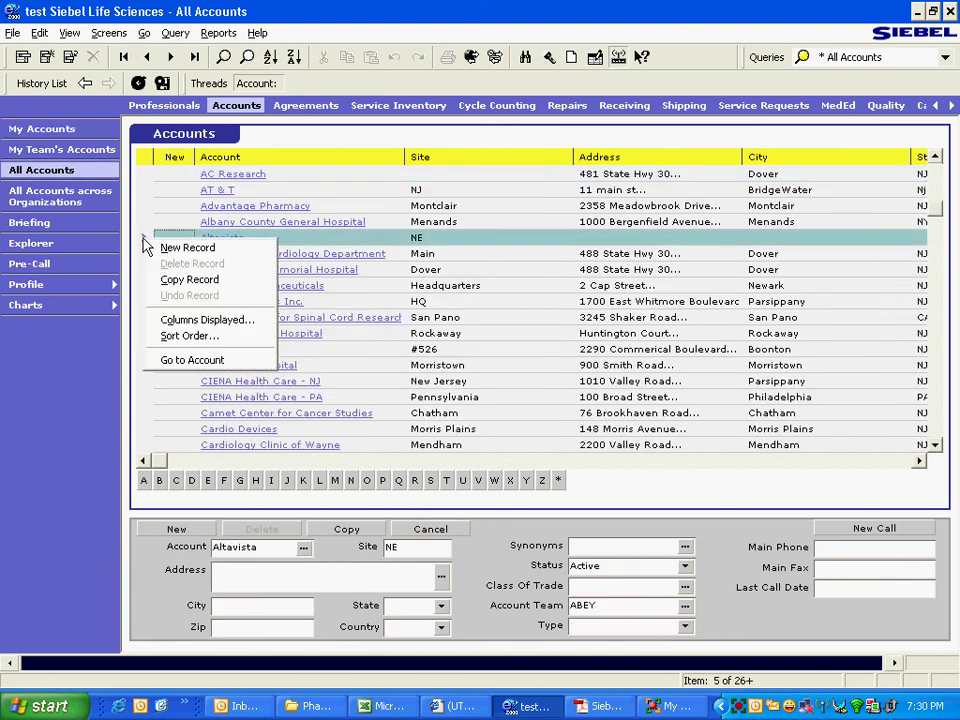
{"action": "left_click", "coordinate": [143, 243]}
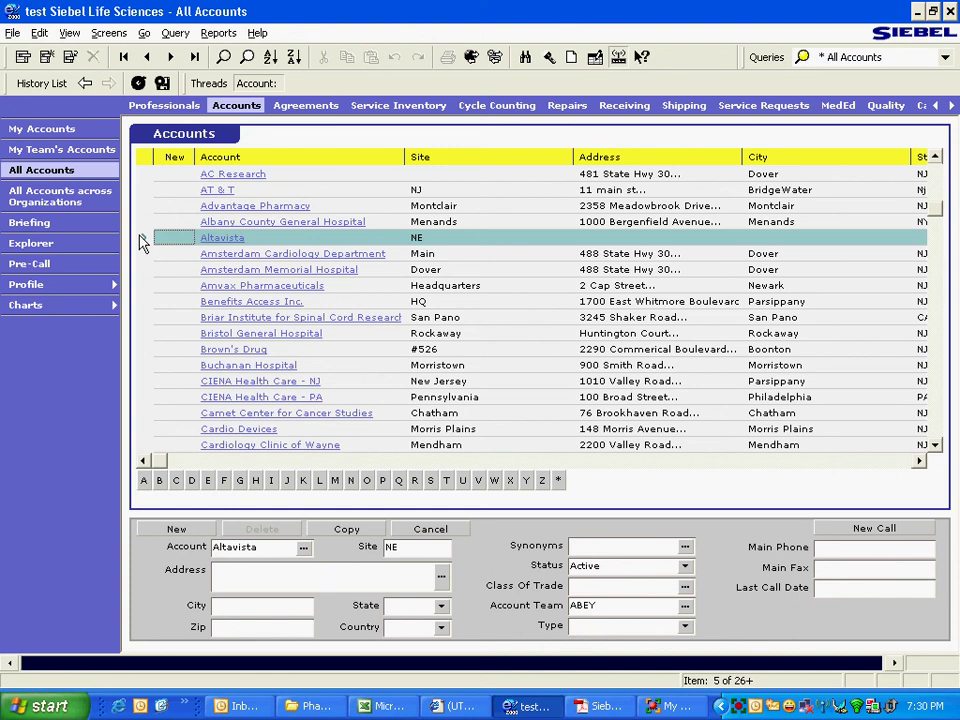
Drill down into the Altavista account's activities, check the commands available there, and view the account's profile
{"action": "left_click", "coordinate": [222, 238]}
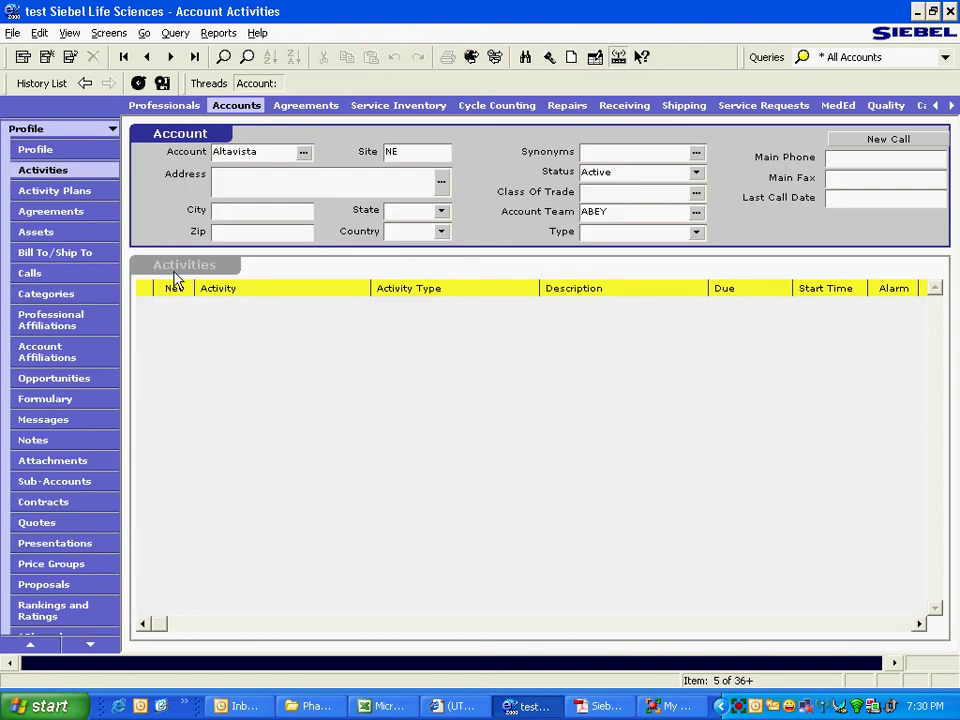
{"action": "right_click", "coordinate": [180, 272]}
{"action": "key", "text": "Escape"}
{"action": "left_click", "coordinate": [180, 213]}
{"action": "left_click", "coordinate": [57, 150]}
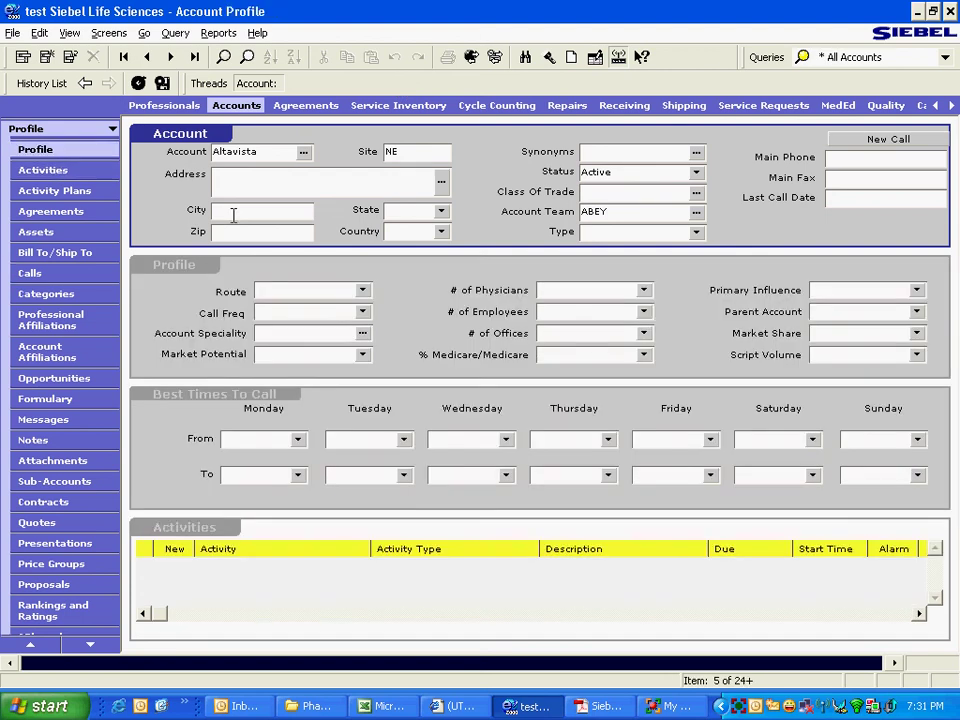
Return to all accounts, drill down into Amvax Pharmaceuticals, and open its Meeting activity
{"action": "left_click", "coordinate": [30, 645]}
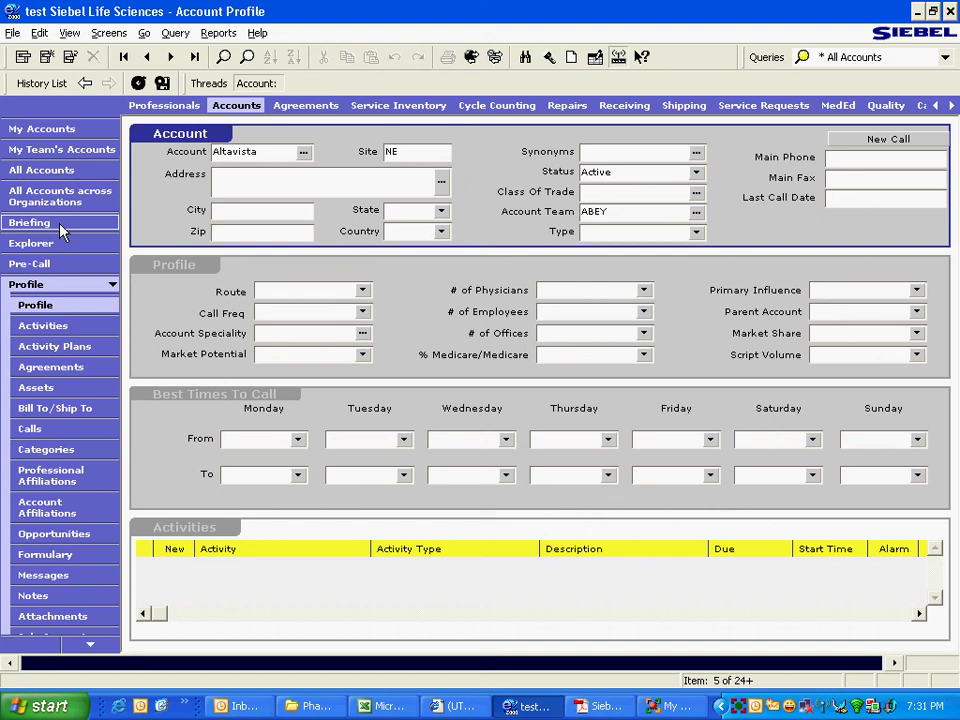
{"action": "left_click", "coordinate": [28, 170]}
{"action": "left_click", "coordinate": [236, 224]}
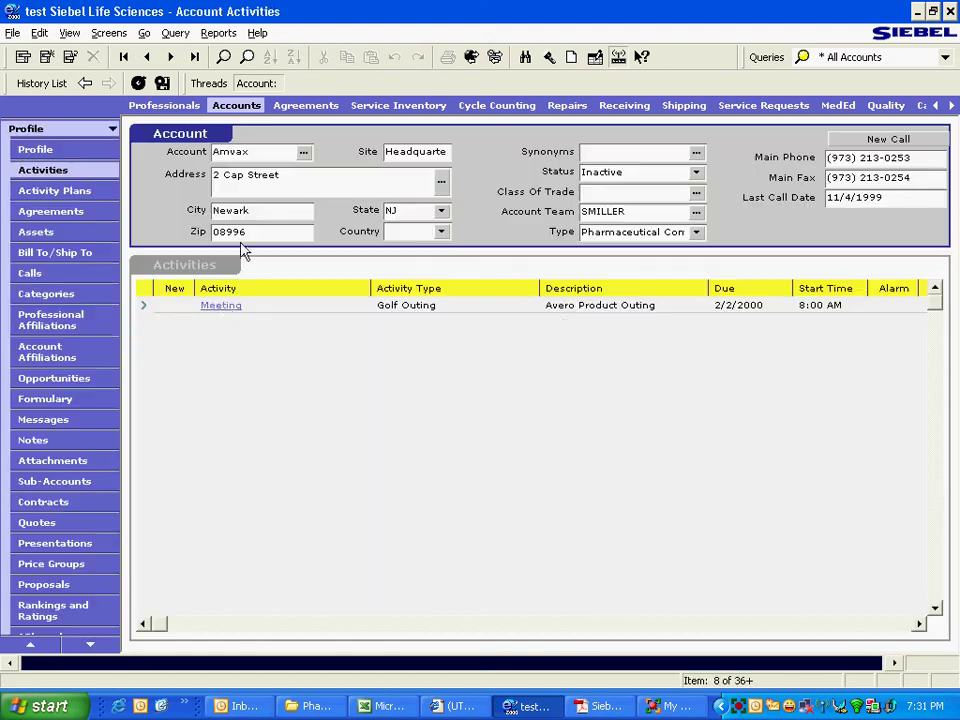
{"action": "left_click", "coordinate": [222, 306]}
{"action": "left_click", "coordinate": [618, 436]}
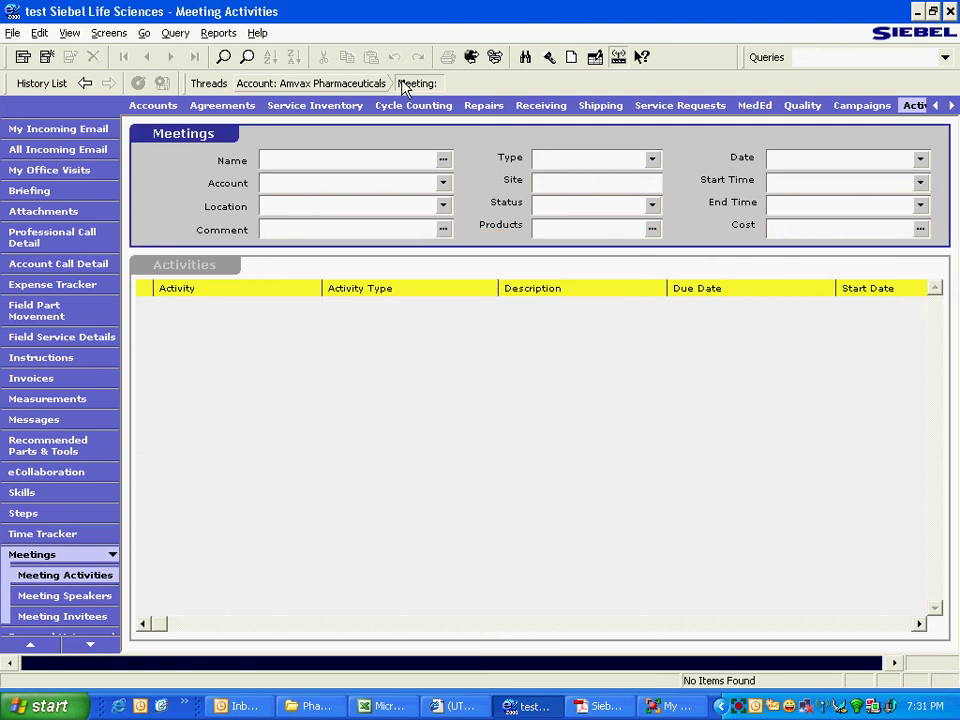